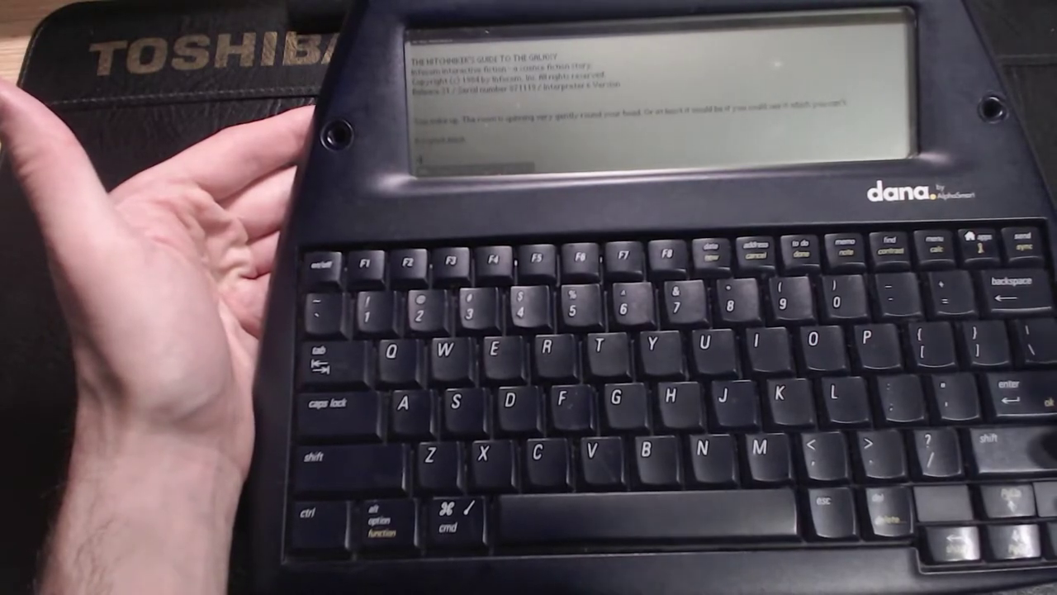
key("Menu")
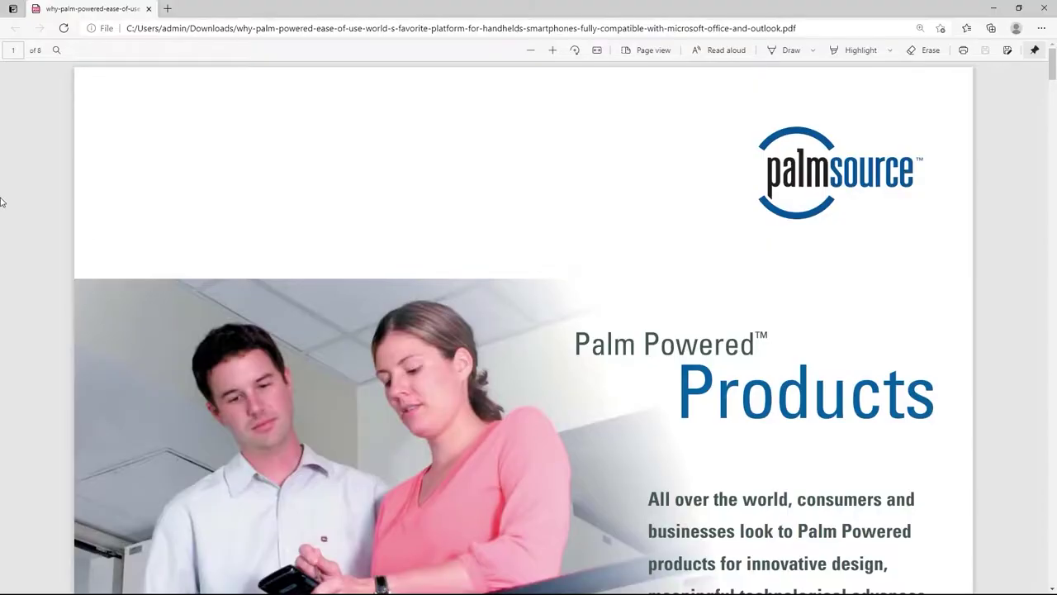
Look through the Palm Powered products PDF for the specifications of the Dana by AlphaSmart.
scroll(5, 201, "down", 15)
scroll(6, 201, "down", 20)
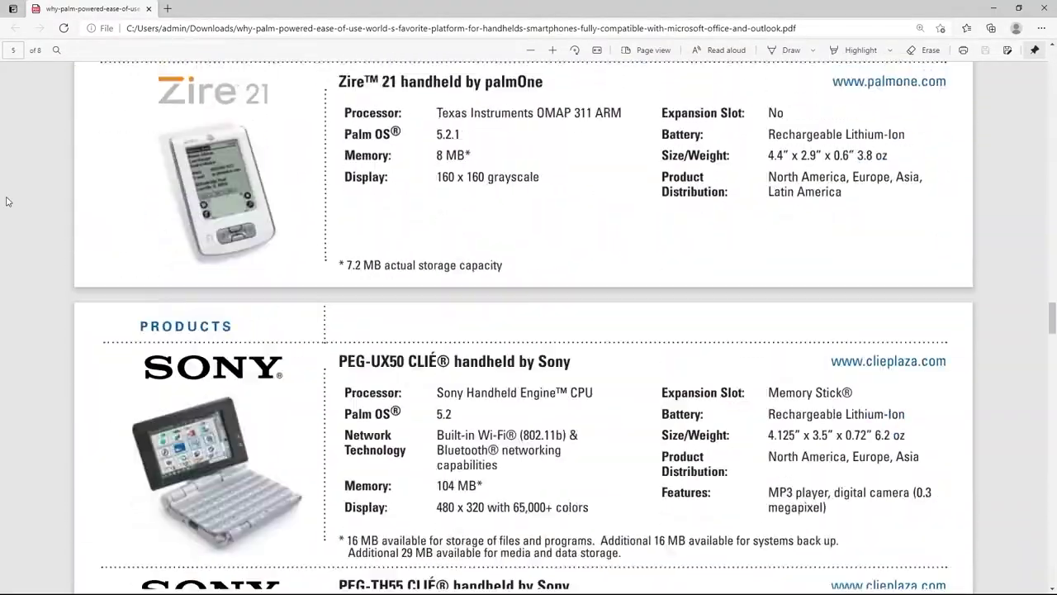
scroll(5, 201, "down", 3)
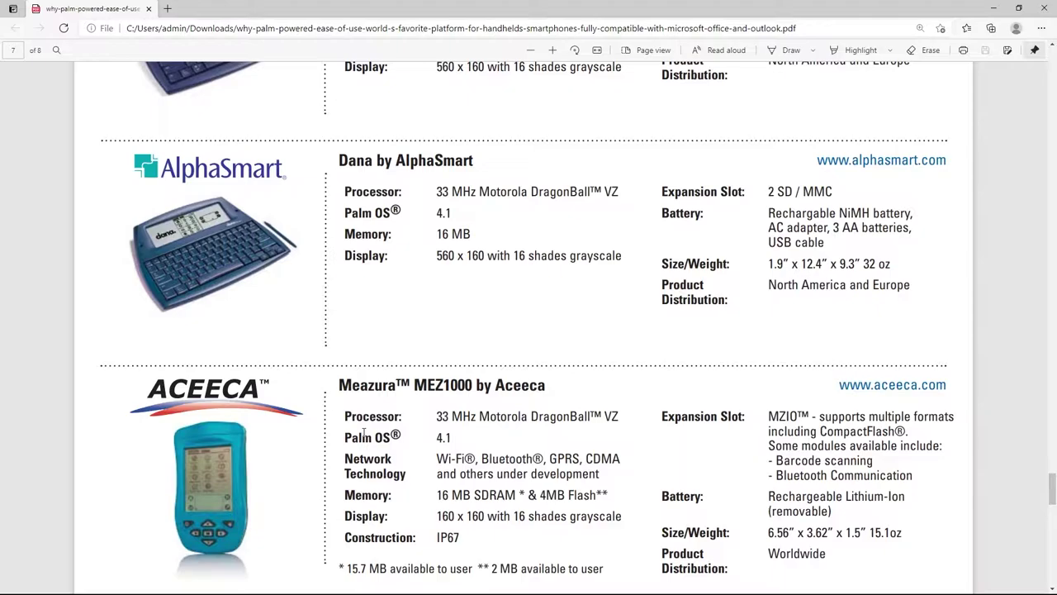
key("alt+Tab")
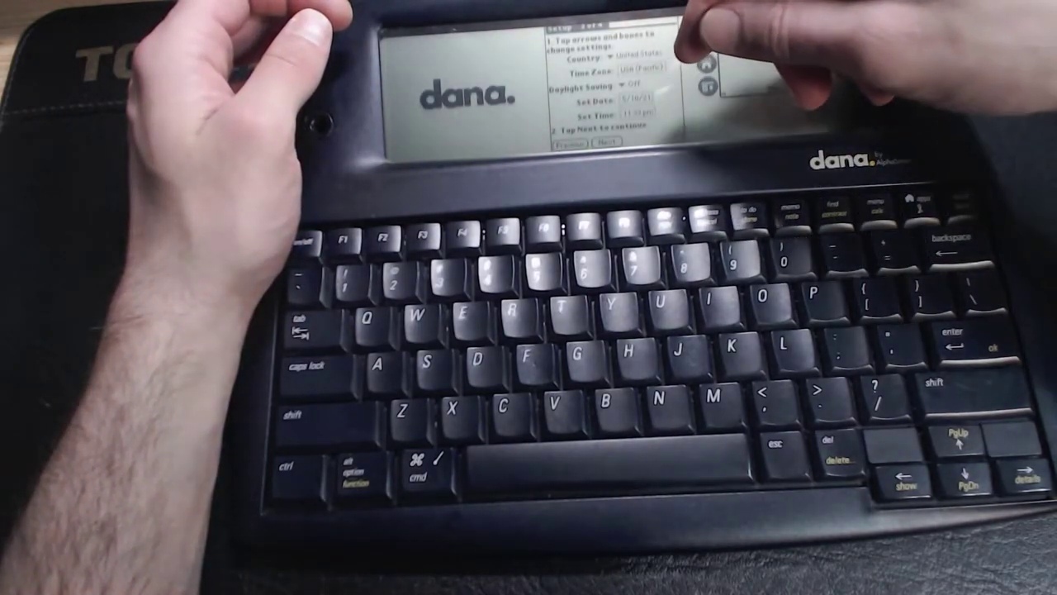
left_click(607, 140)
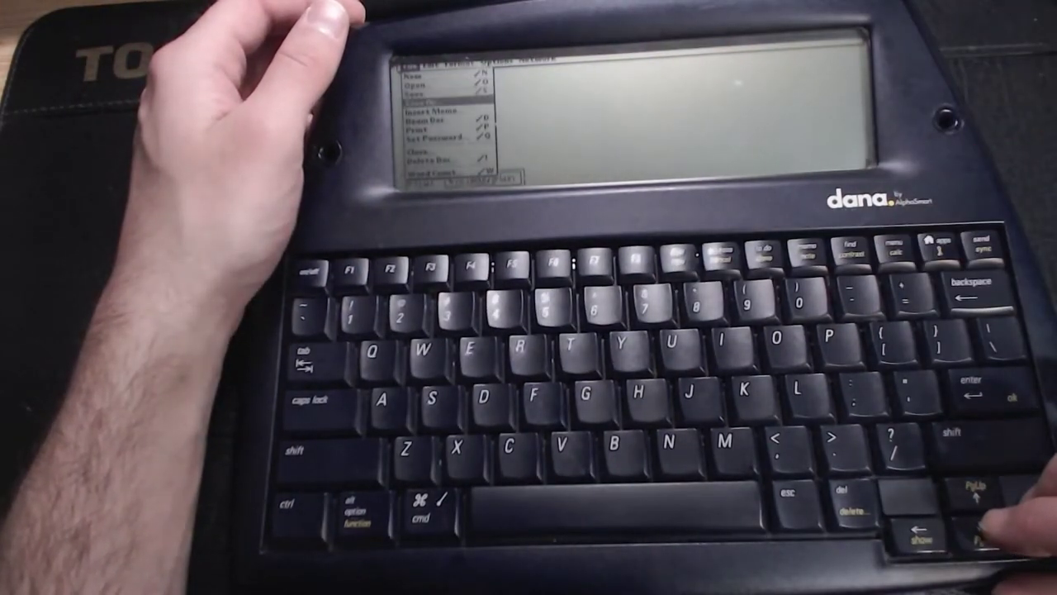
key("Right")
key("Right")
key("Right")
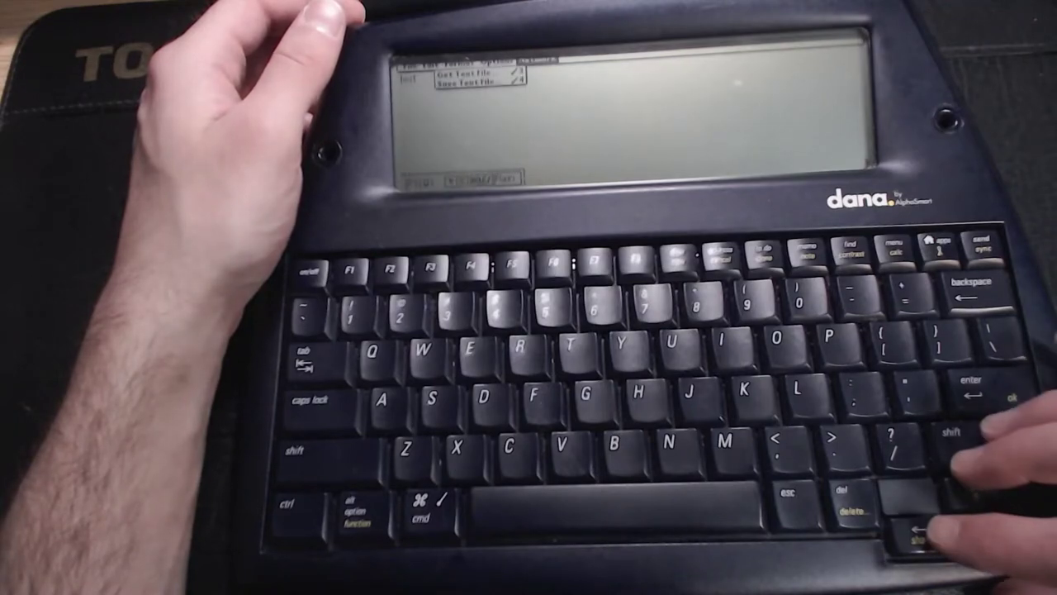
key("Up")
key("Return")
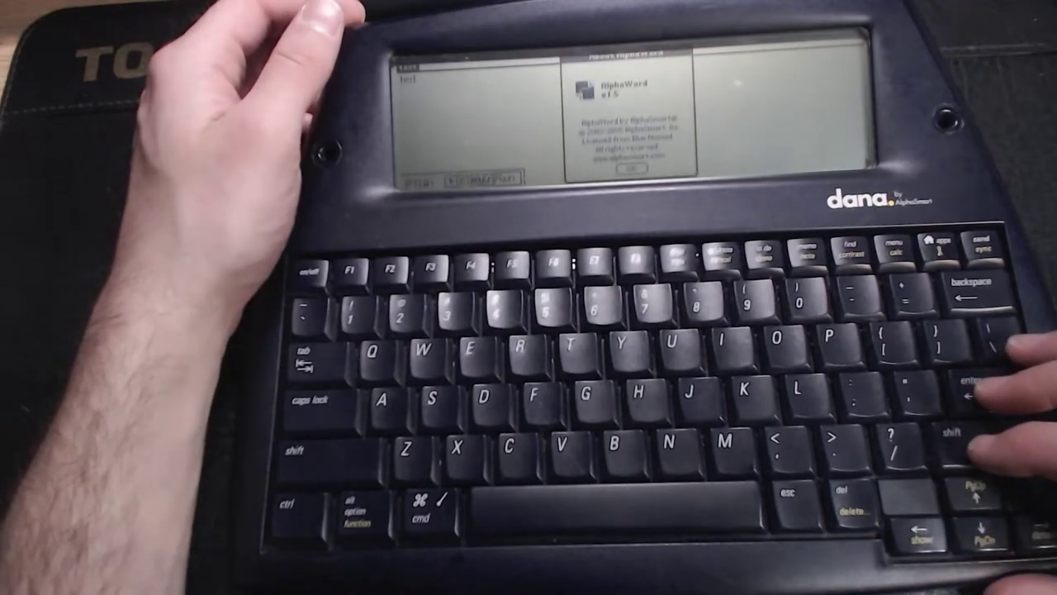
key("Return")
key("Menu")
key("Down")
key("Down")
key("Down")
key("Down")
key("Down")
key("Down")
key("Down")
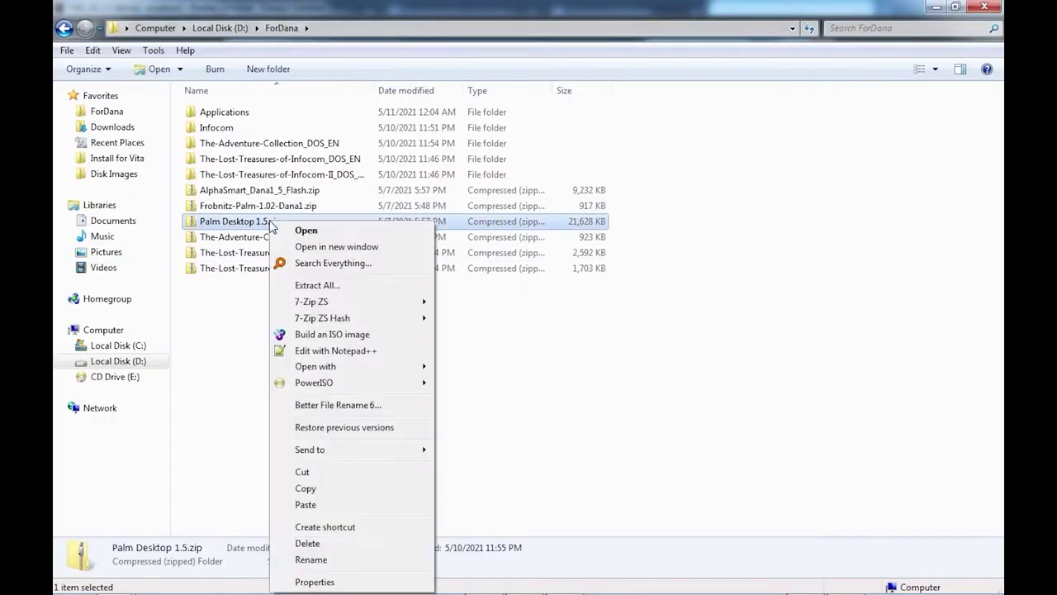
Extract Palm Desktop 1.5.zip into its own folder and run its setup.exe with the Complete setup type.
mouse_move(396, 301)
left_click(495, 367)
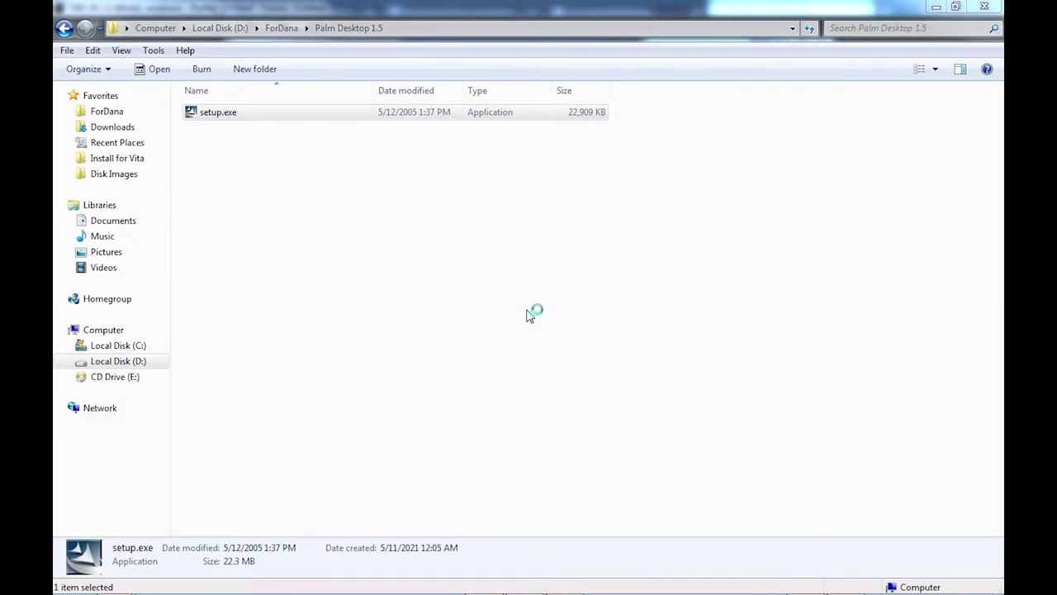
key("Return")
key("Up")
key("Return")
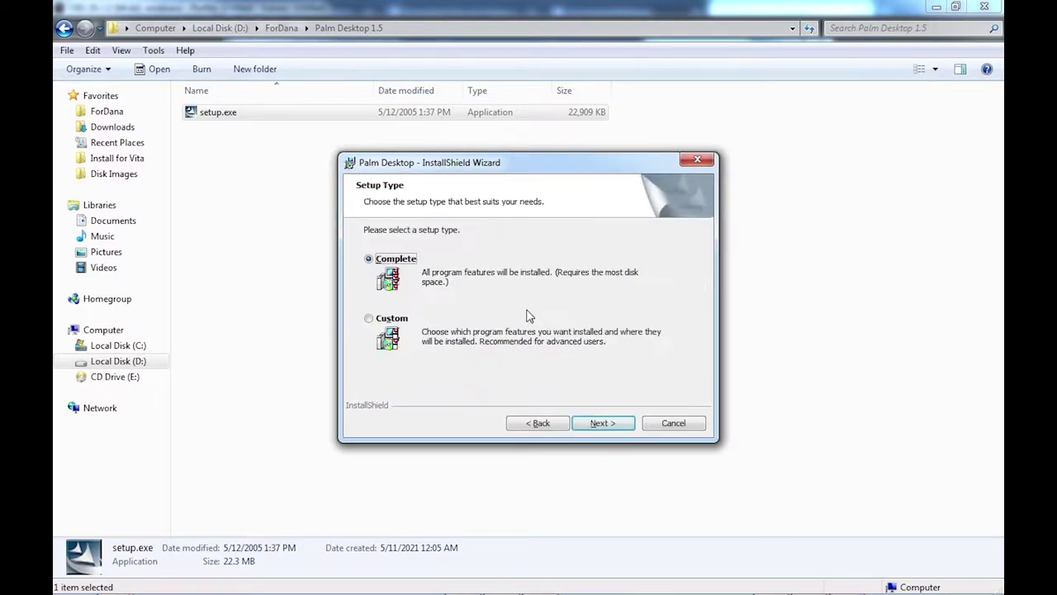
key("Return")
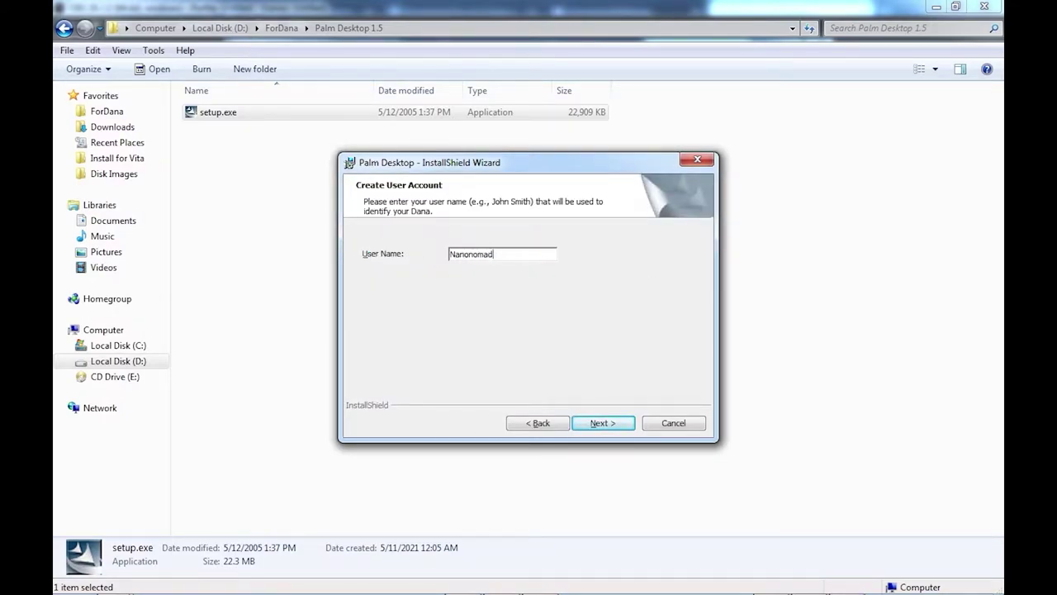
Enter the user name that identifies the Dana and start the Palm Desktop installation.
type("Nanonomad")
key("Return")
key("Return")
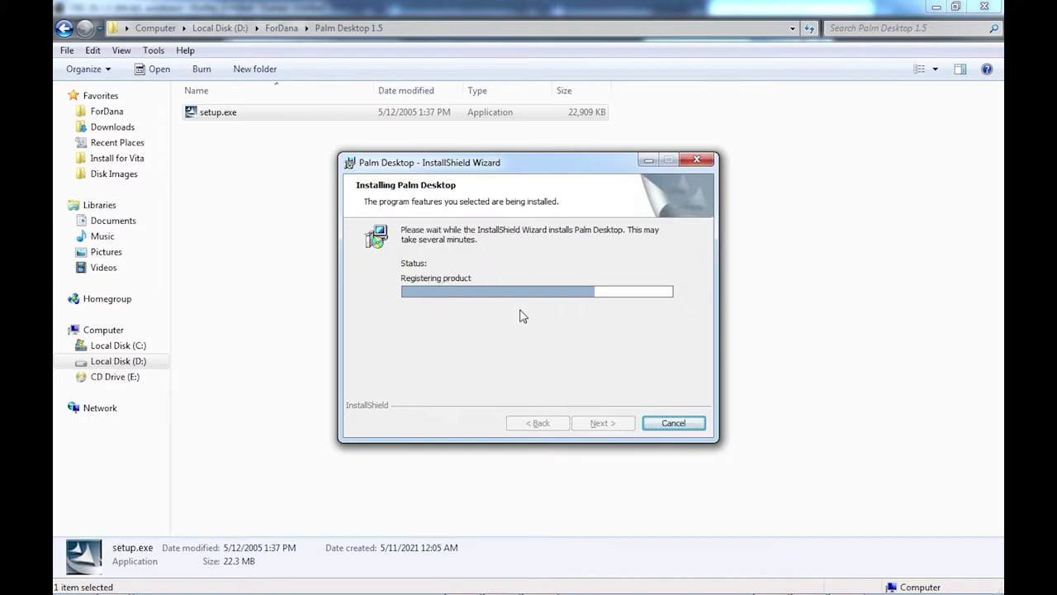
left_click(520, 316)
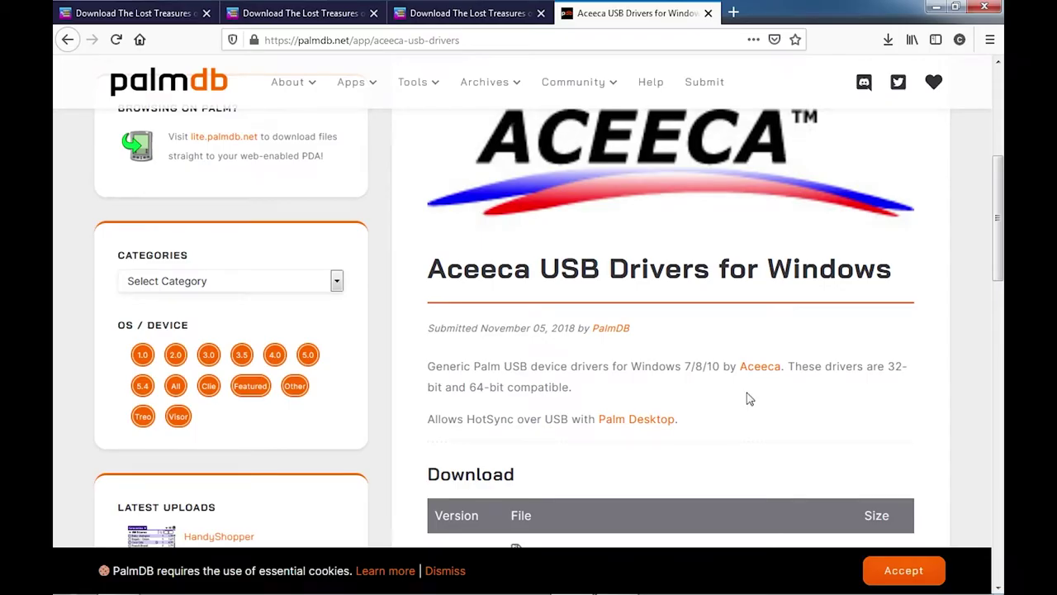
Download the 64-bit Aceeca USB driver DVR_WINX64_USB_GN4-GN5_20110322.zip from PalmDB and paste it into the ForDana folder.
scroll(749, 399, "up", 2)
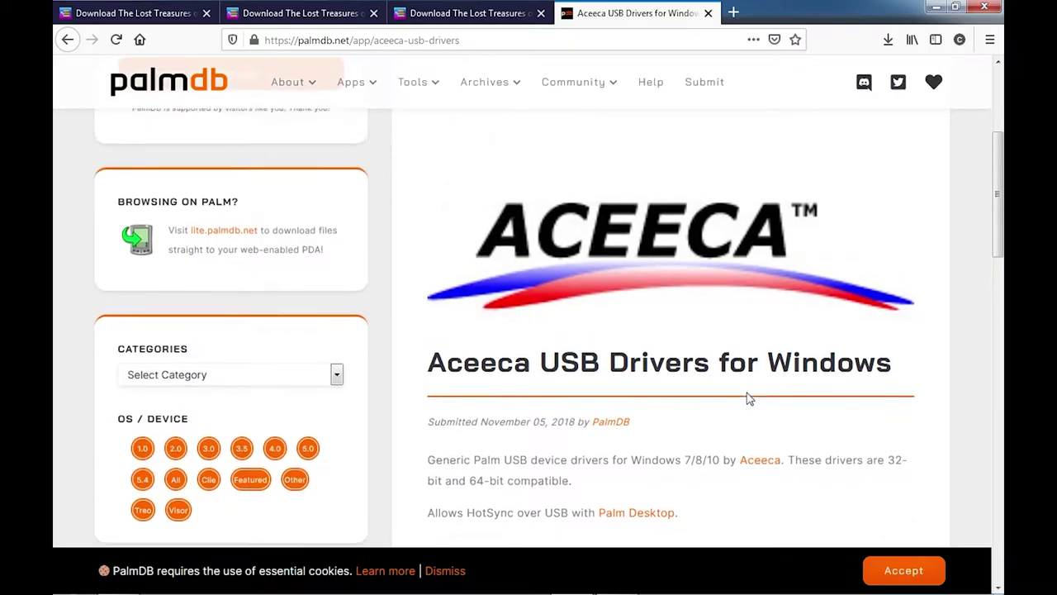
scroll(747, 394, "down", 4)
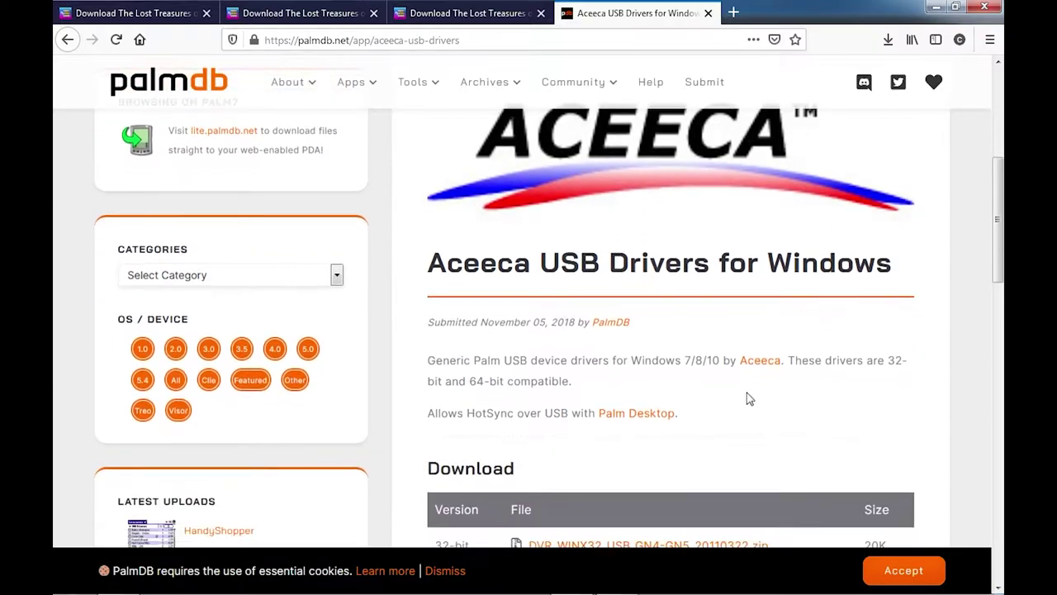
scroll(746, 393, "down", 2)
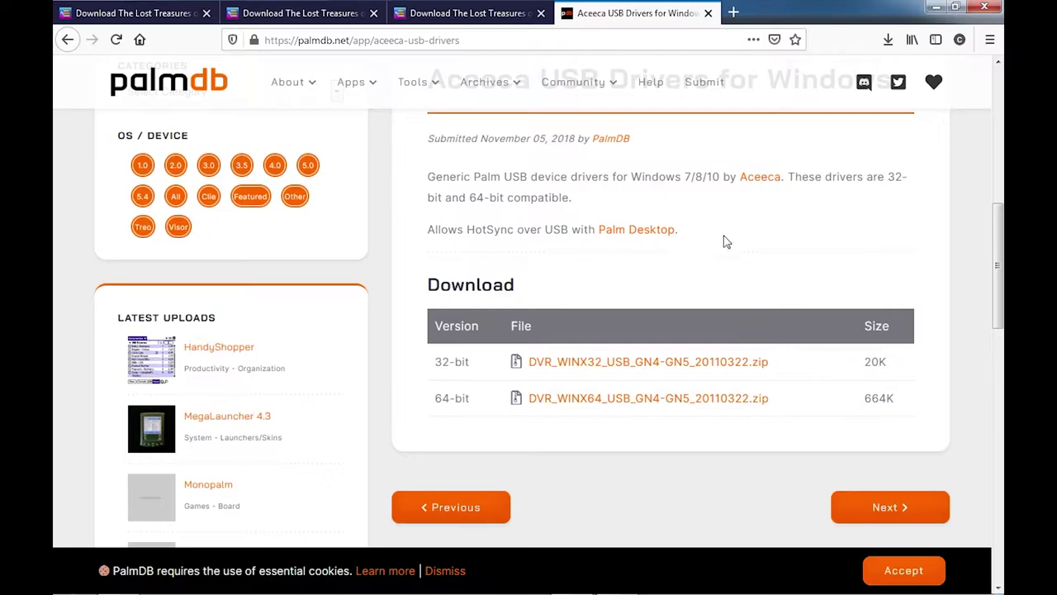
left_click(689, 368)
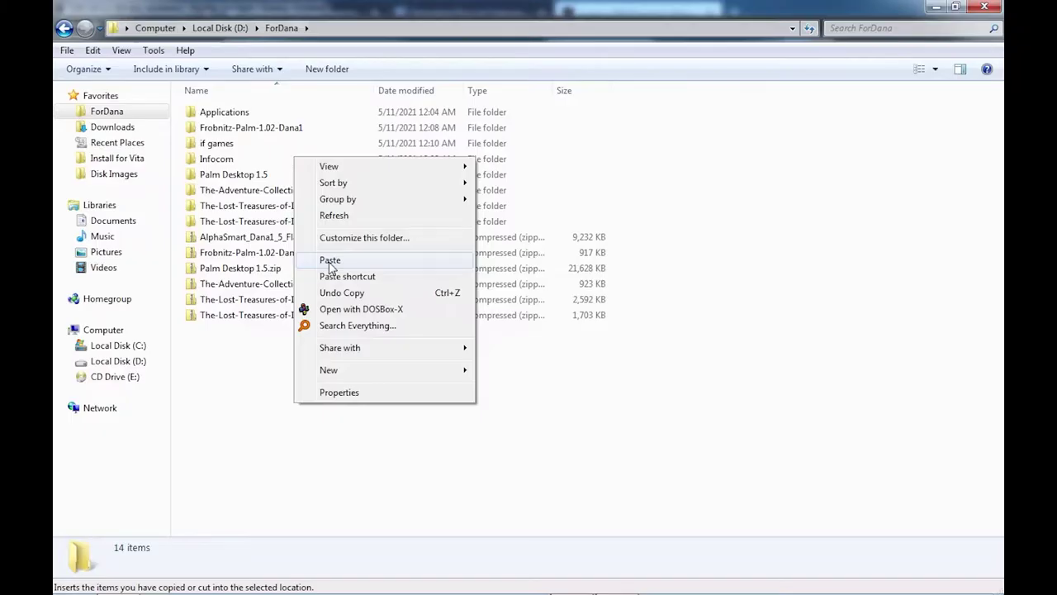
left_click(330, 260)
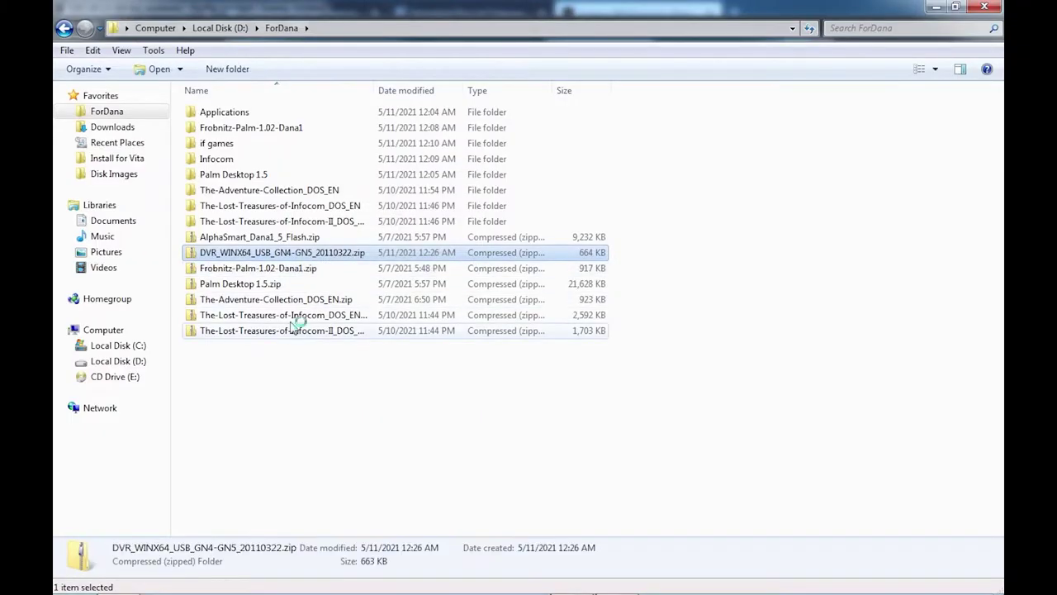
Extract DVR_WINX64_USB_GN4-GN5_20110322.zip into a folder of the same name using 7-Zip.
right_click(295, 253)
mouse_move(388, 303)
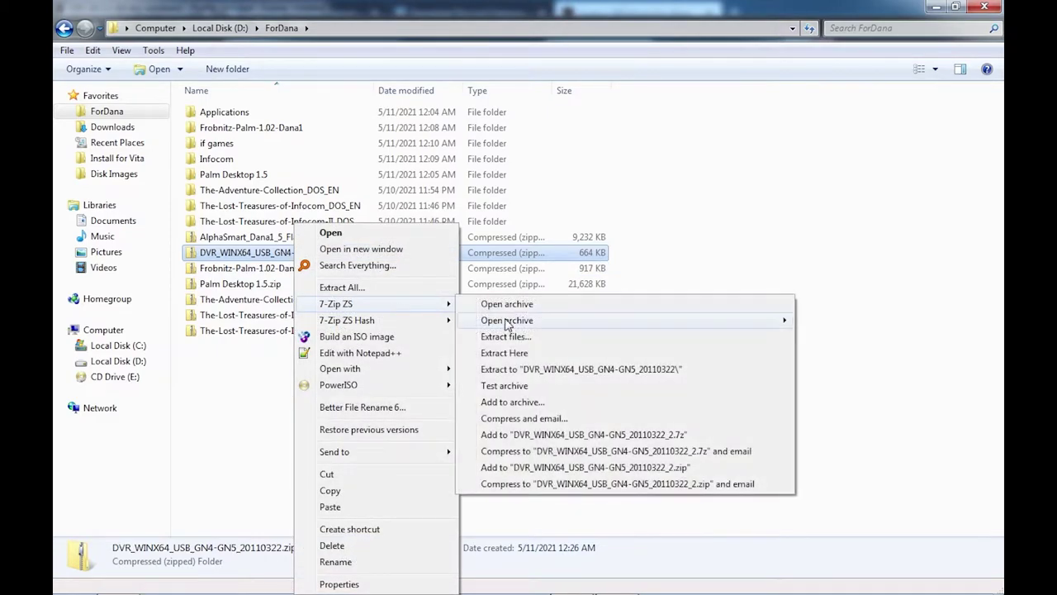
left_click(569, 369)
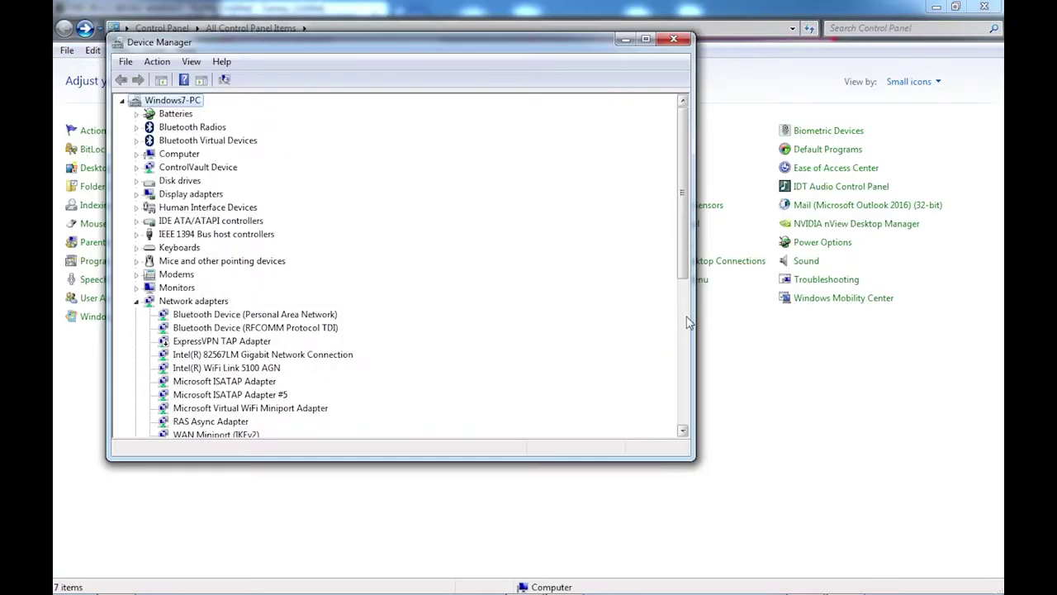
Update the Palm Handheld device's driver from D:\ForDana\DVR_WINX64_USB_GN4-GN5_20110322 and allow the Aceeca device software to install.
scroll(690, 322, "down", 8)
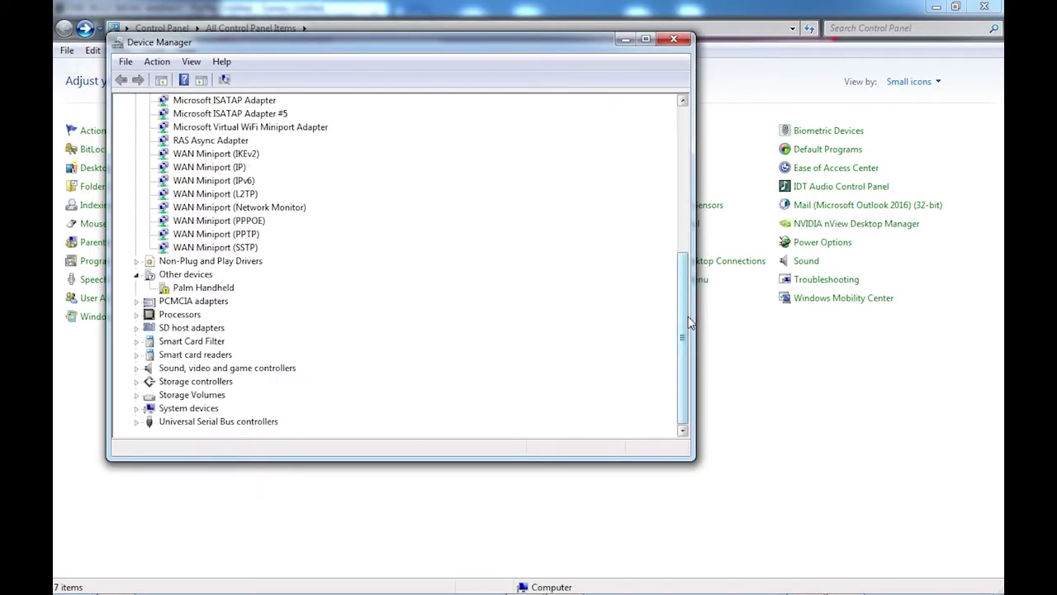
left_click(199, 289)
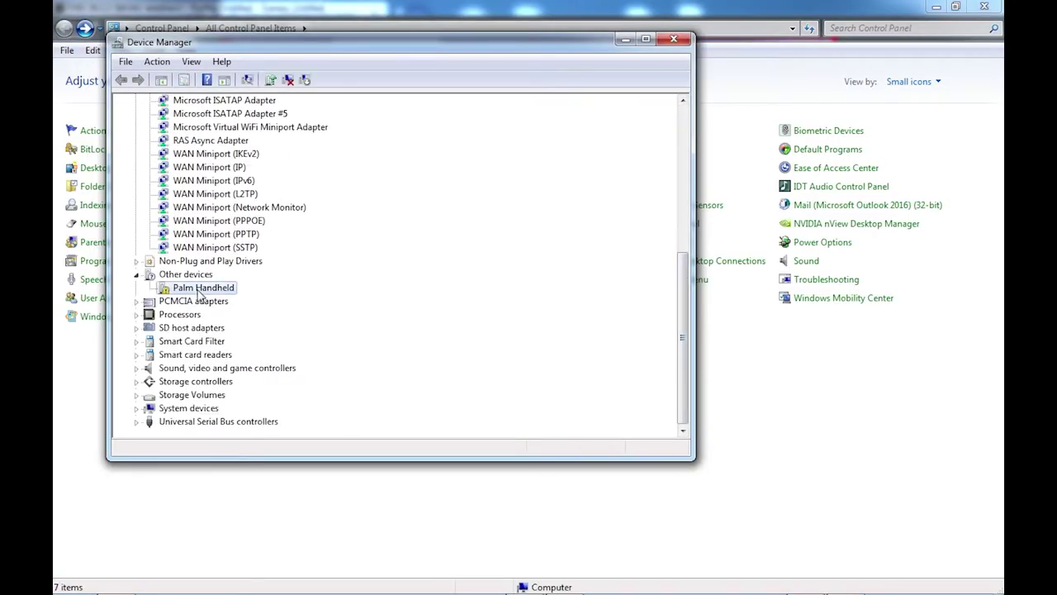
right_click(199, 292)
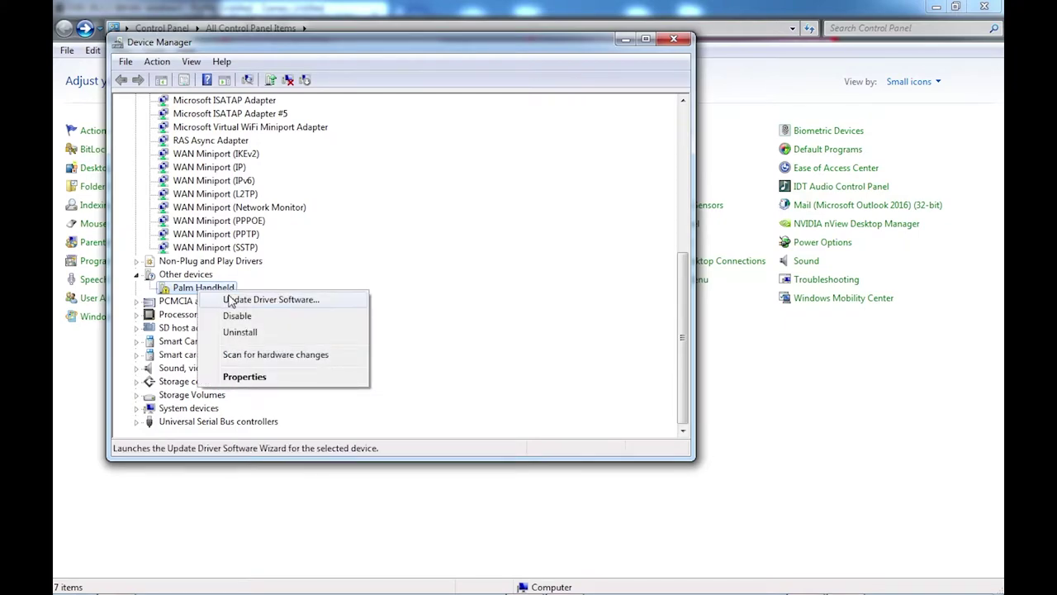
left_click(230, 300)
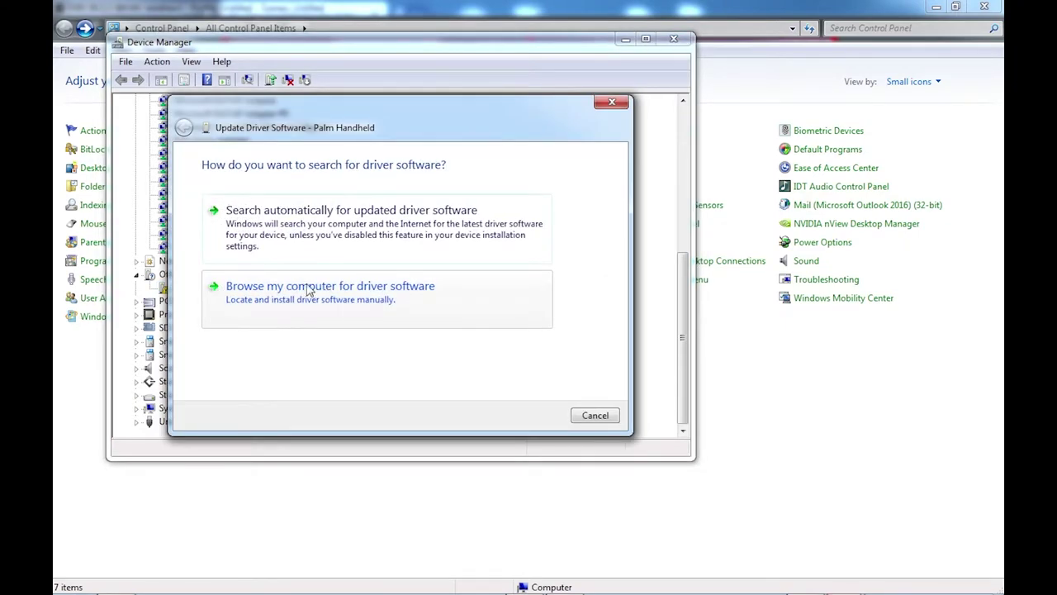
left_click(307, 289)
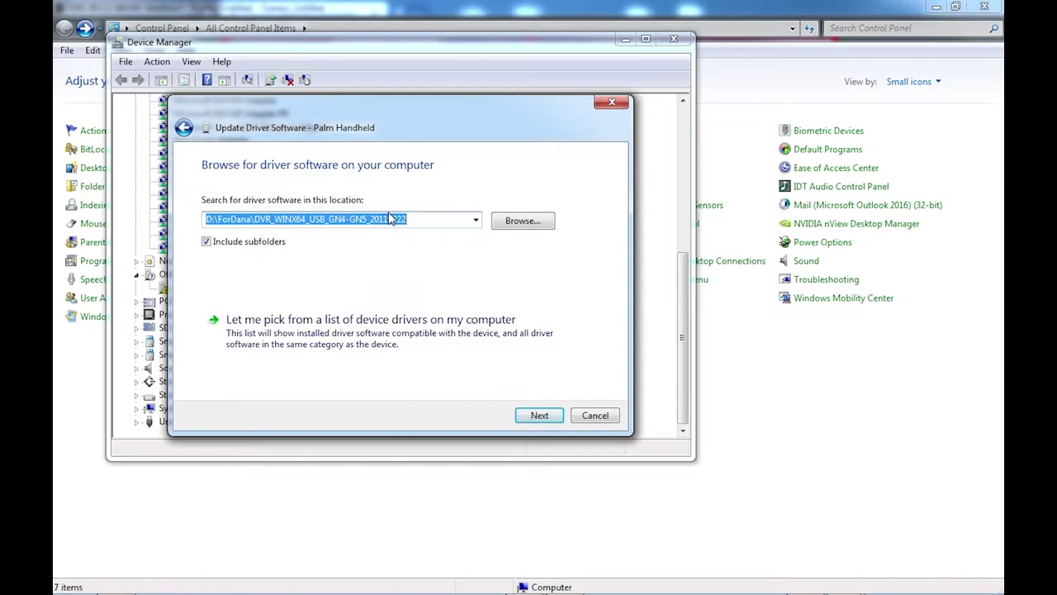
left_click(545, 418)
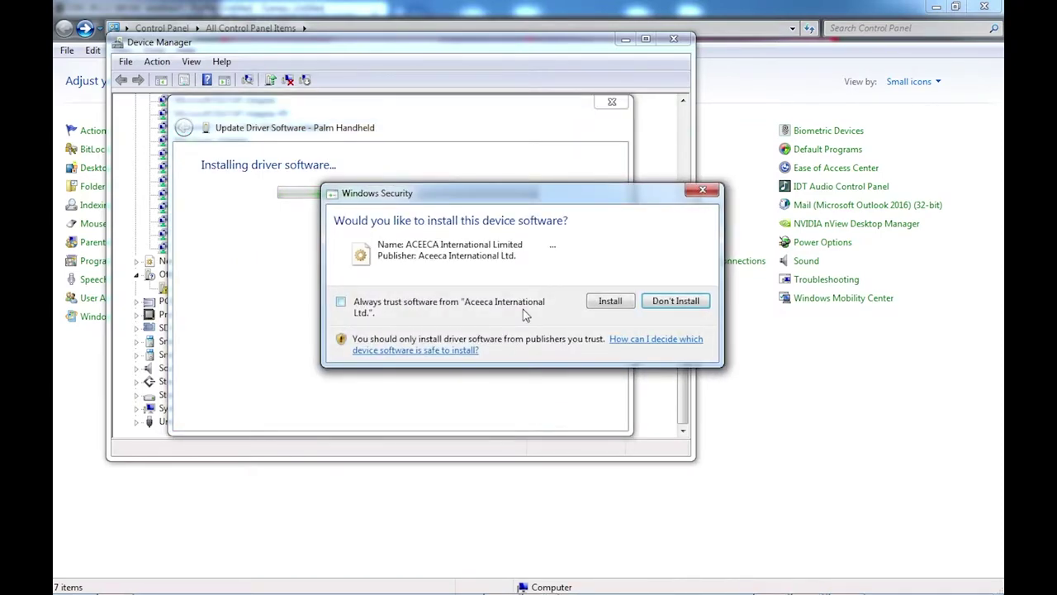
left_click(607, 300)
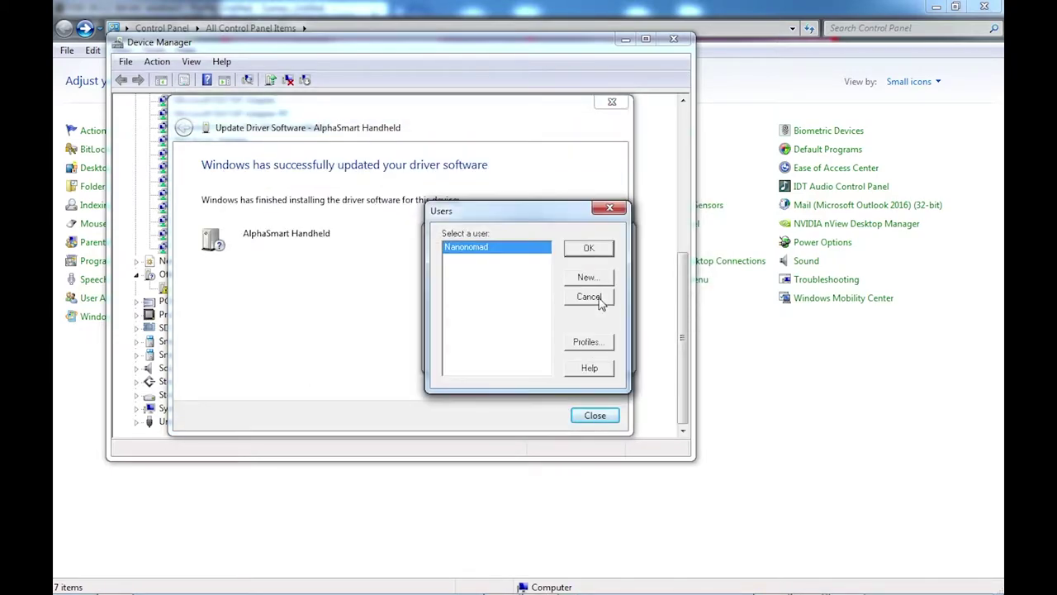
Choose the existing user for the HotSync operation and close the finished driver update.
left_click(587, 250)
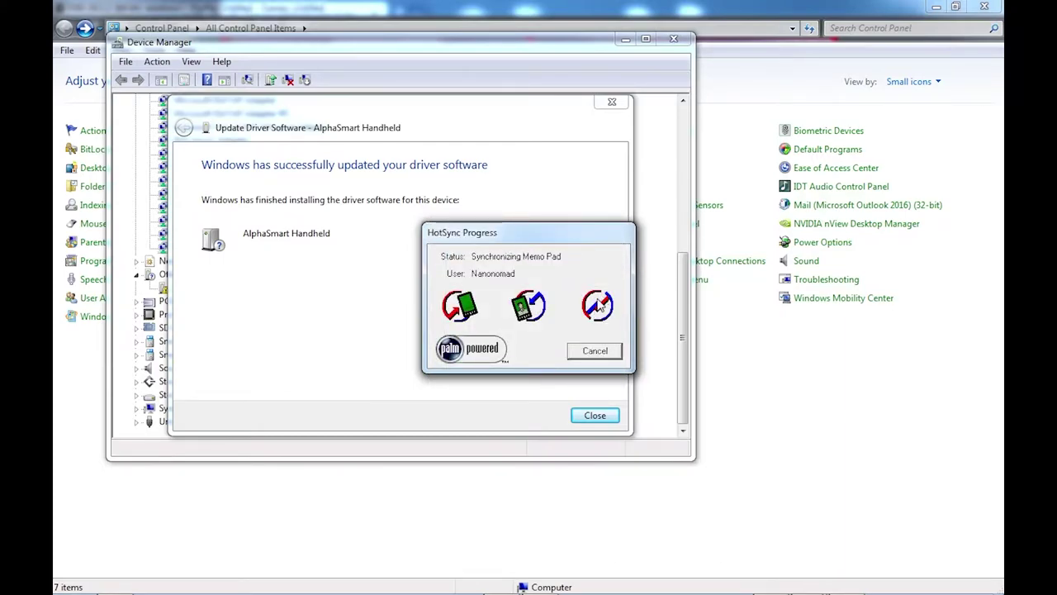
left_click(594, 415)
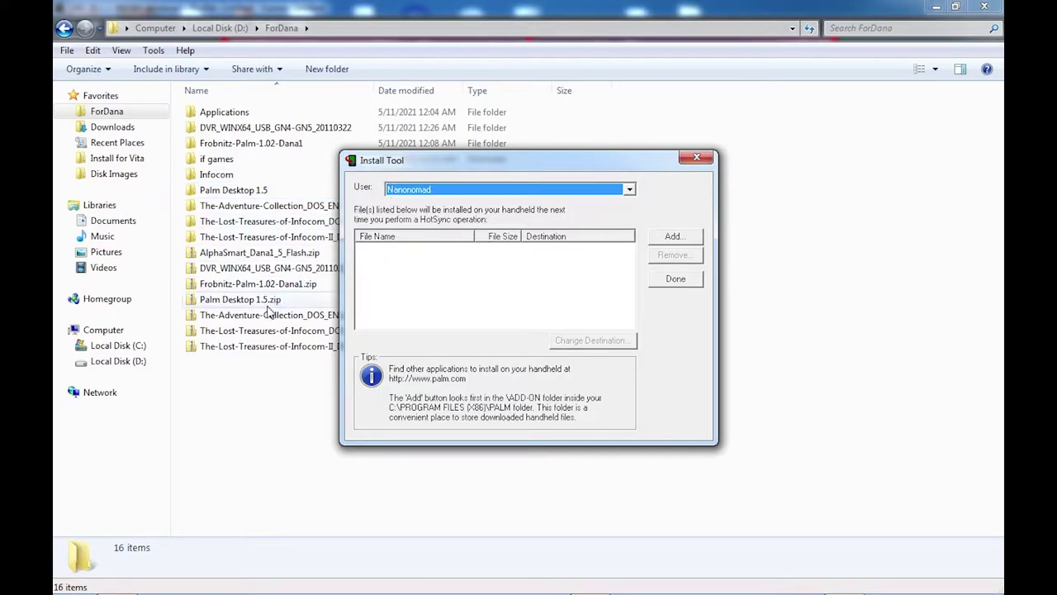
Extract AlphaSmart_Dana1_5_Flash.zip in the ForDana folder into a folder of the same name.
left_click(287, 258)
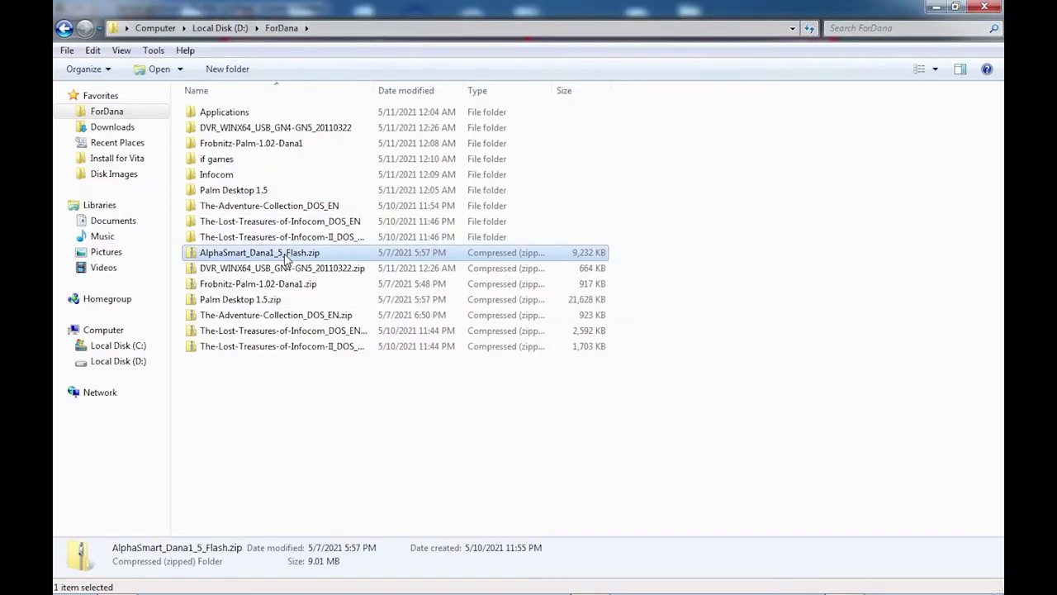
right_click(287, 258)
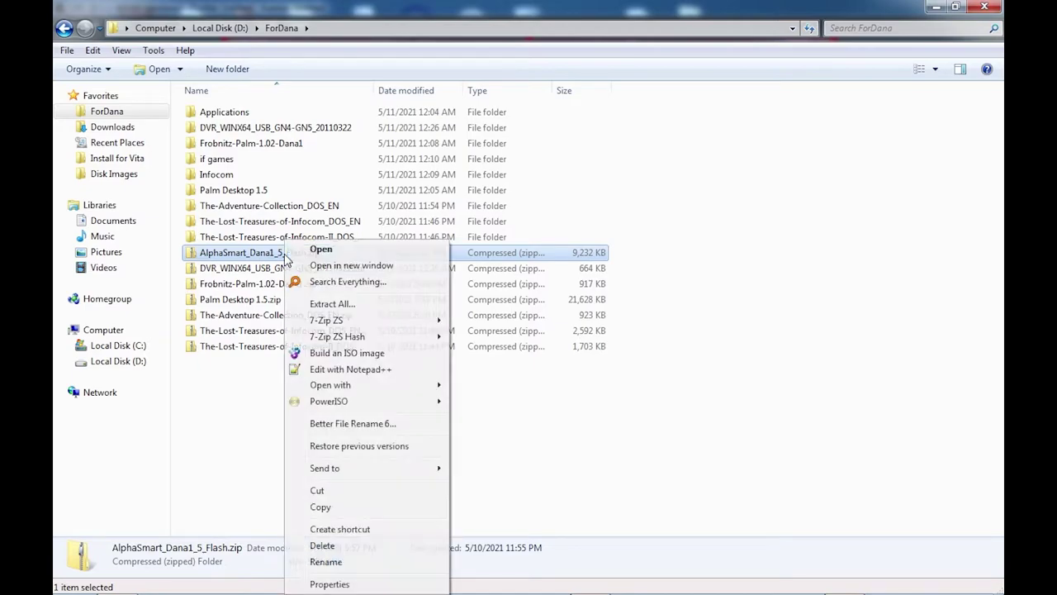
mouse_move(370, 324)
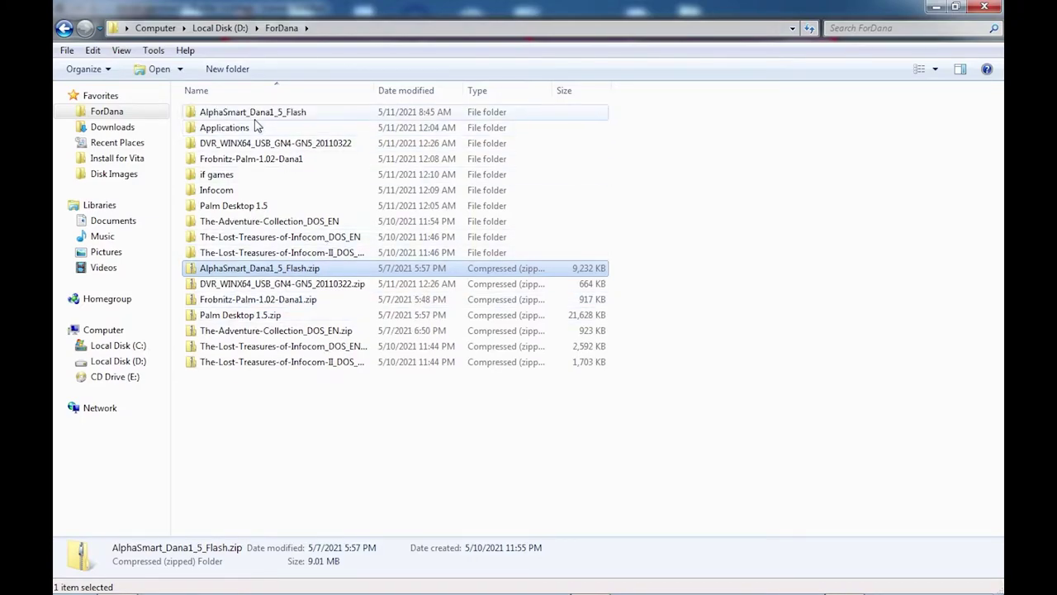
Extract DanaUpdate150-US.zip.zip directly into its Dana US 1.5 update folder, inside AlphaSmart_Dana1_5_Flash, using 7-Zip.
double_click(253, 113)
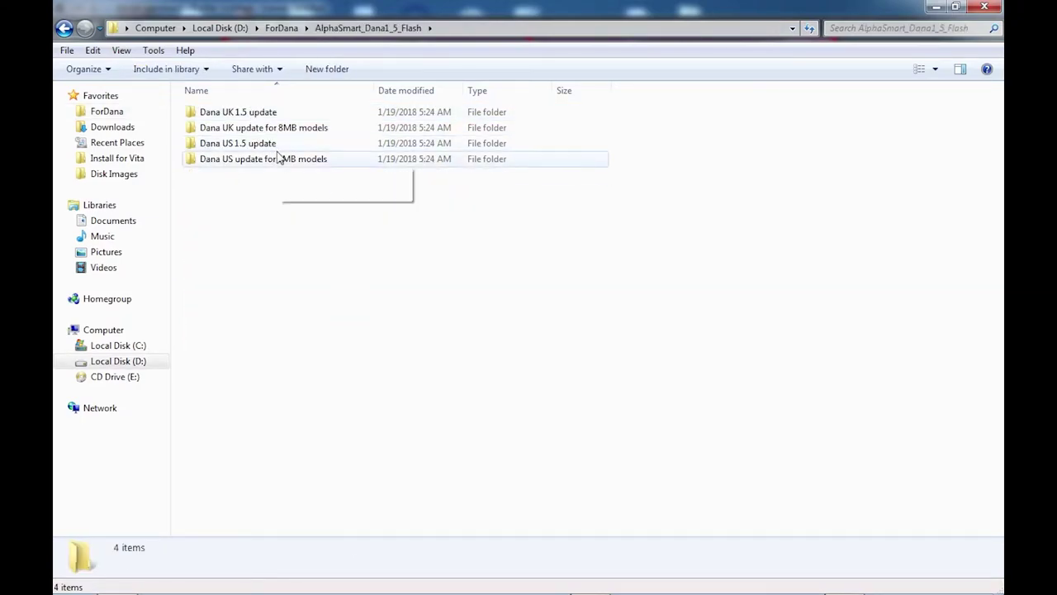
double_click(259, 150)
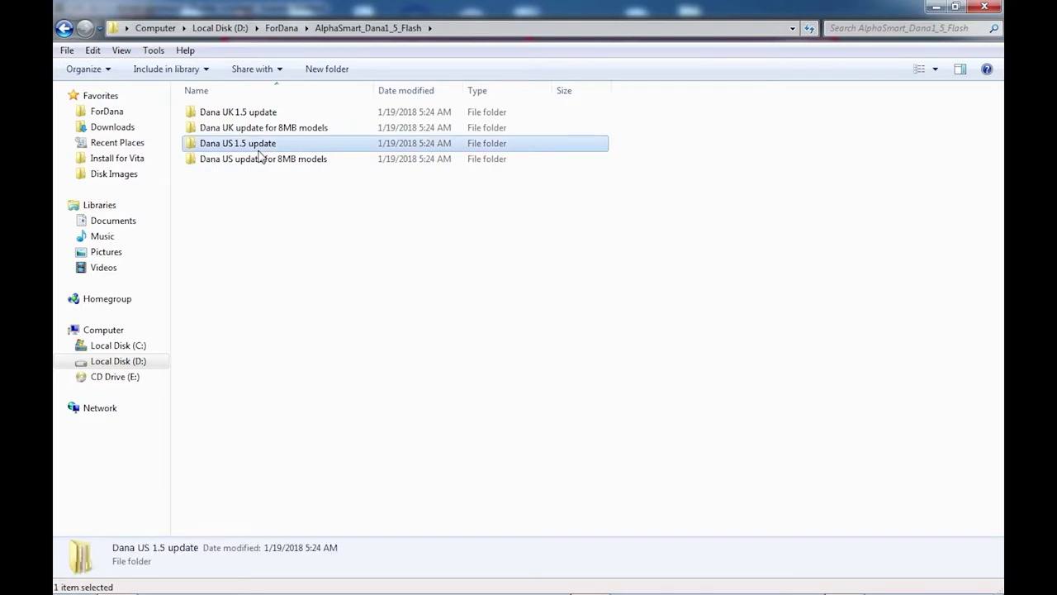
left_click(252, 117)
right_click(251, 118)
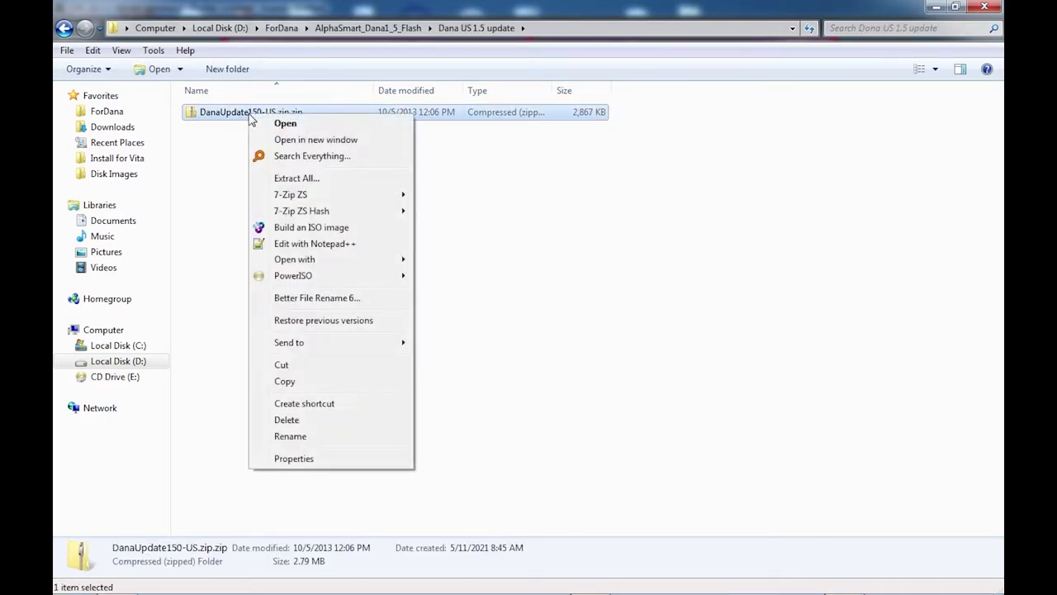
mouse_move(311, 199)
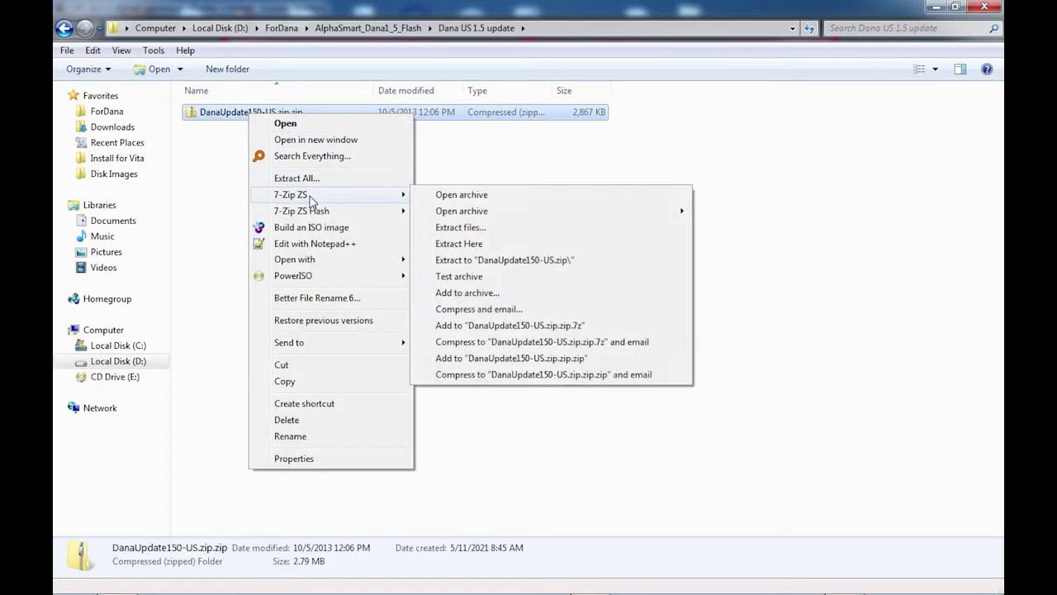
left_click(458, 243)
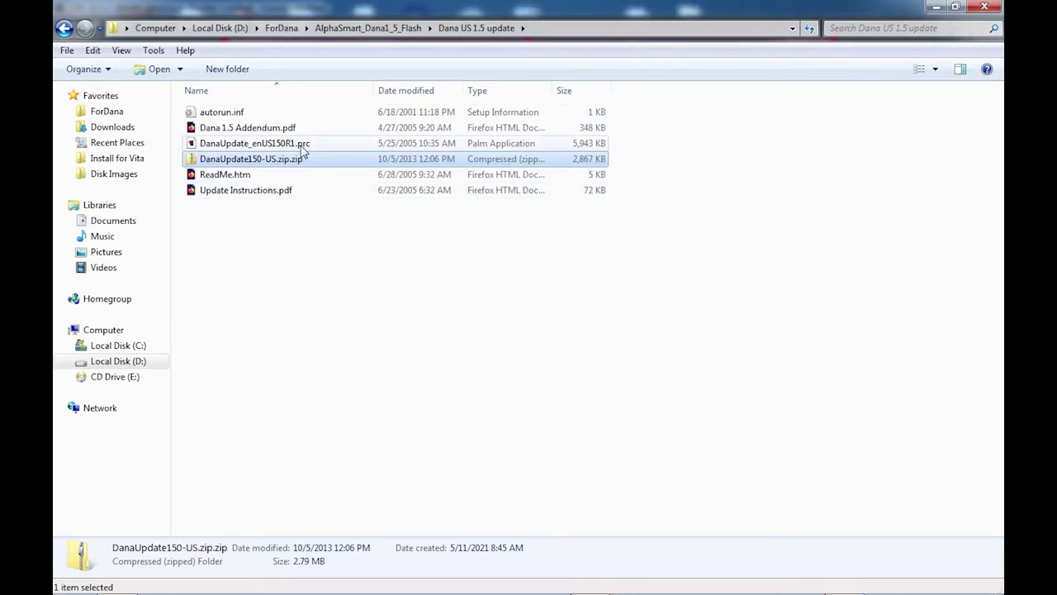
Open DanaUpdate_enUS150R1.prc with the Install Tool and add it to the files queued for the handheld's next HotSync.
left_click(304, 145)
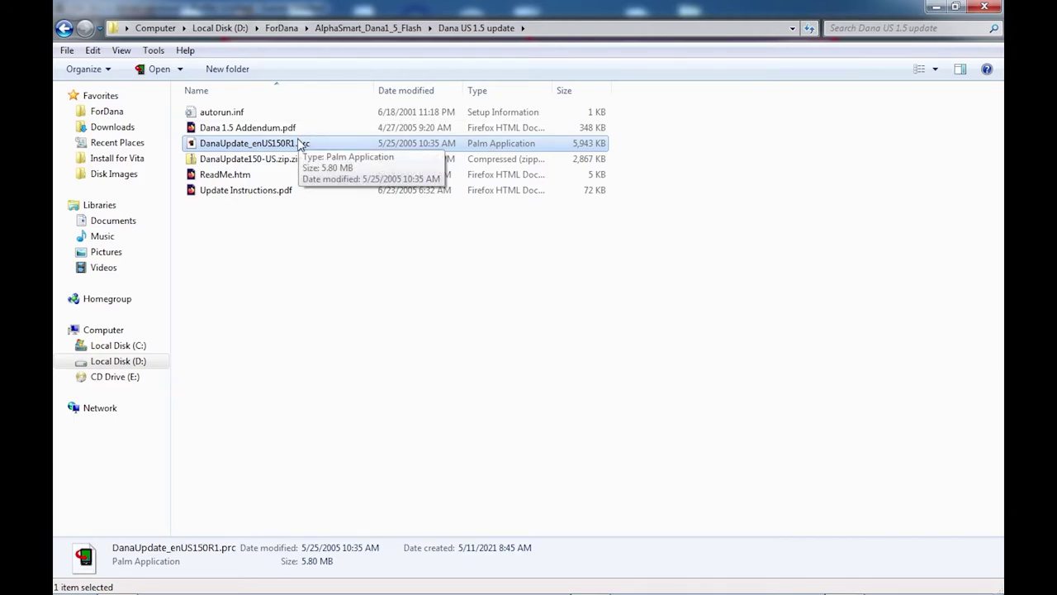
double_click(318, 145)
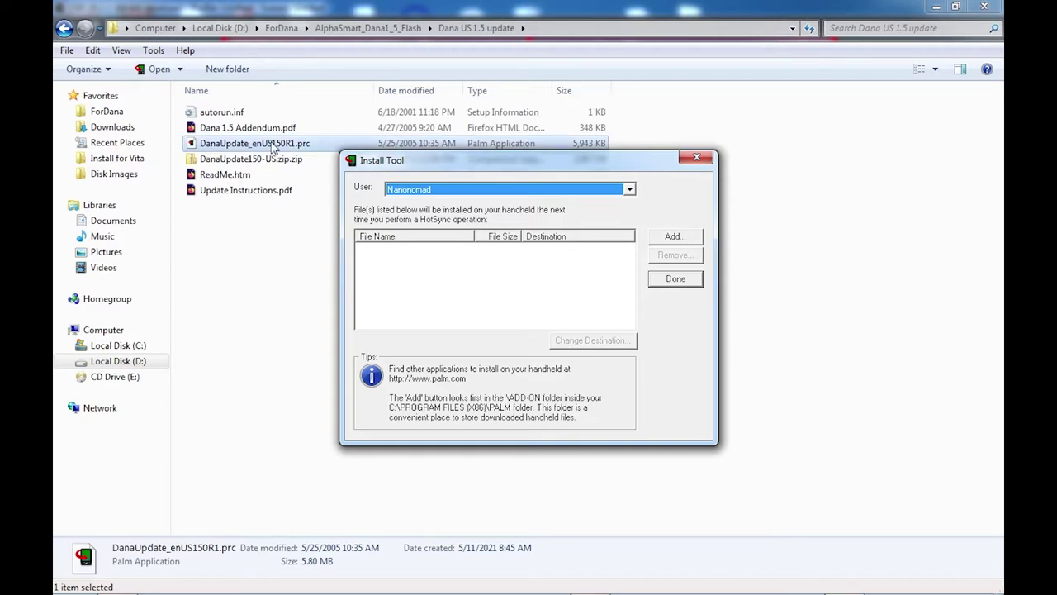
left_click_drag(272, 145, 380, 232)
left_click_drag(400, 291, 402, 293)
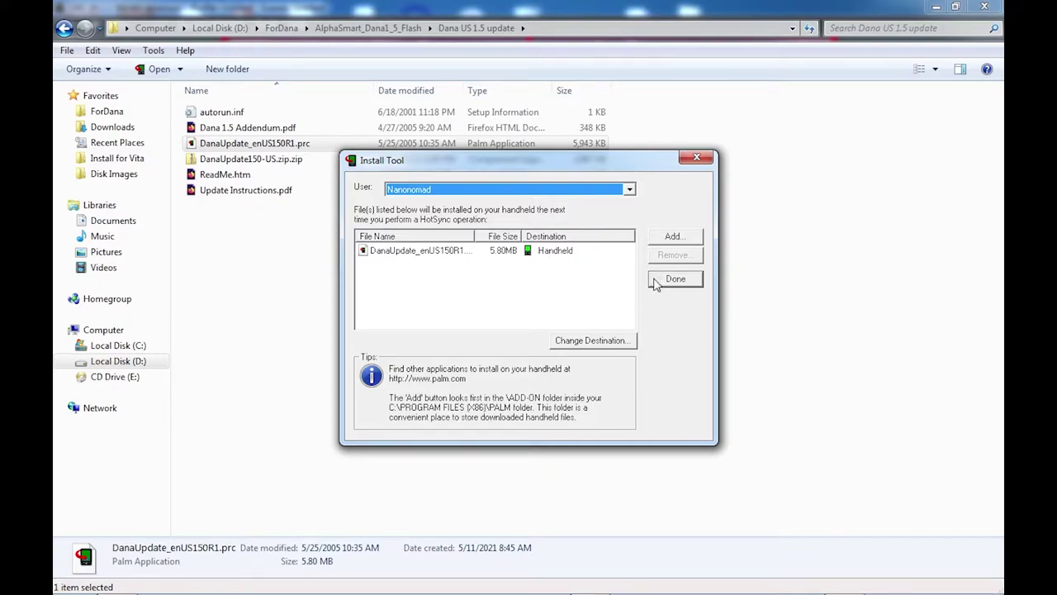
Remove DanaUpdate_enUS150R1.prc from the Install Tool's list of files to install.
left_click(531, 259)
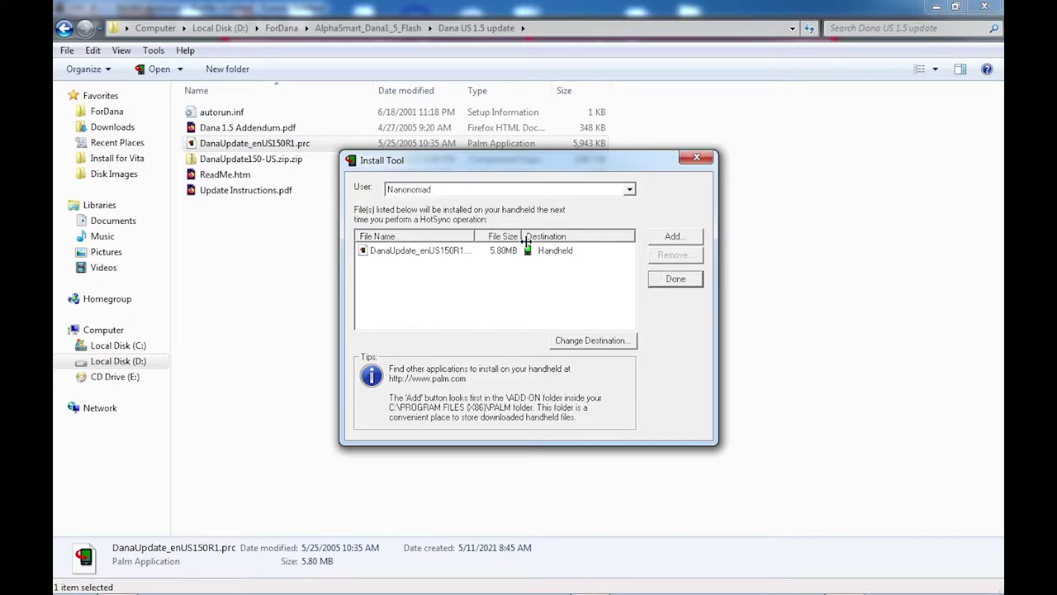
left_click(424, 252)
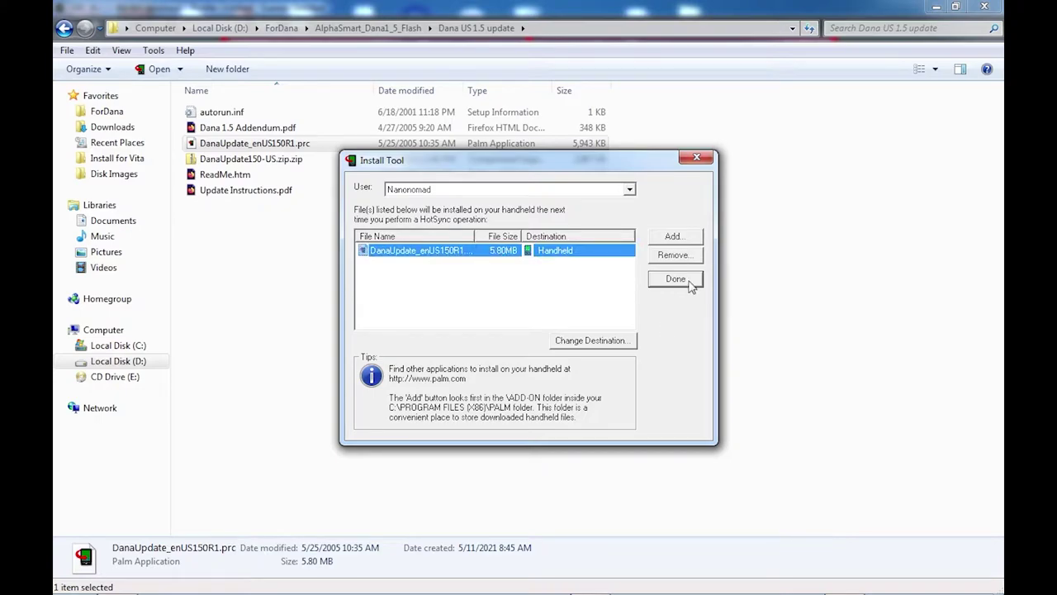
left_click(673, 256)
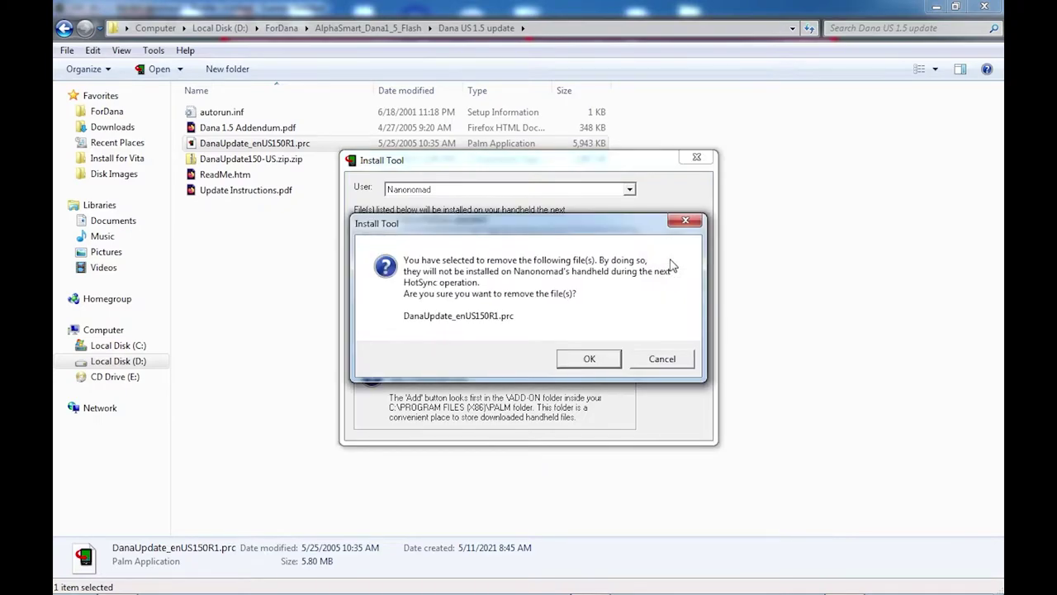
left_click(589, 359)
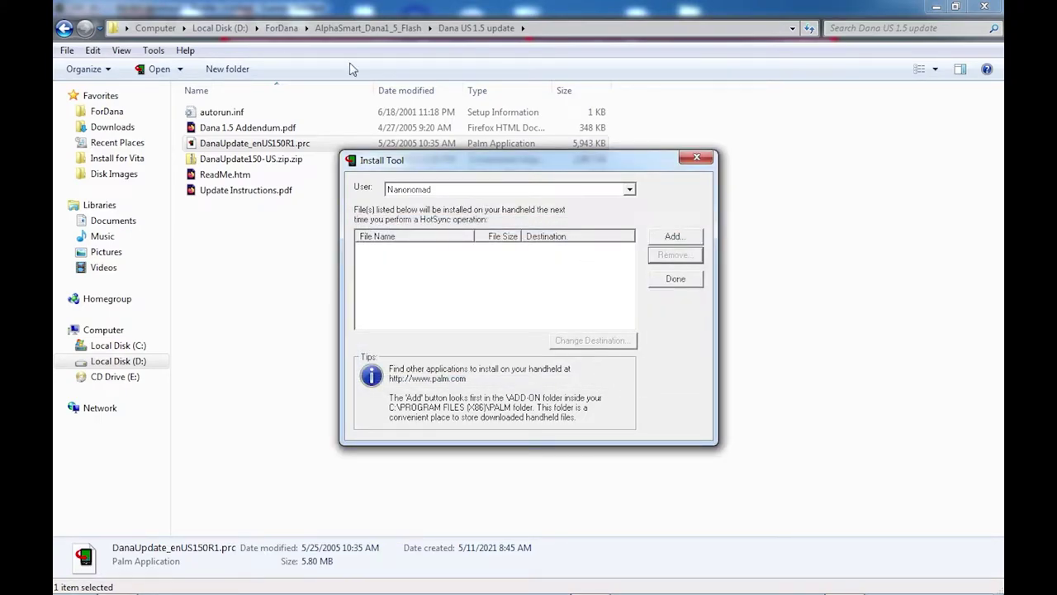
Extract Frobnitz-Palm-1.02-Dana1.zip in the ForDana folder into a folder of the same name using 7-Zip.
left_click(302, 29)
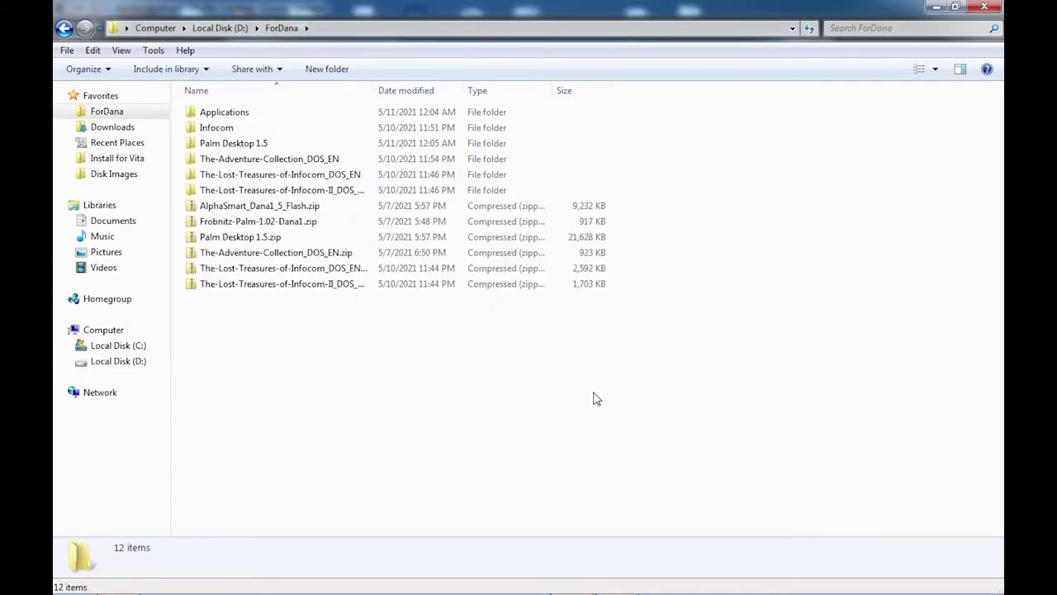
left_click(273, 223)
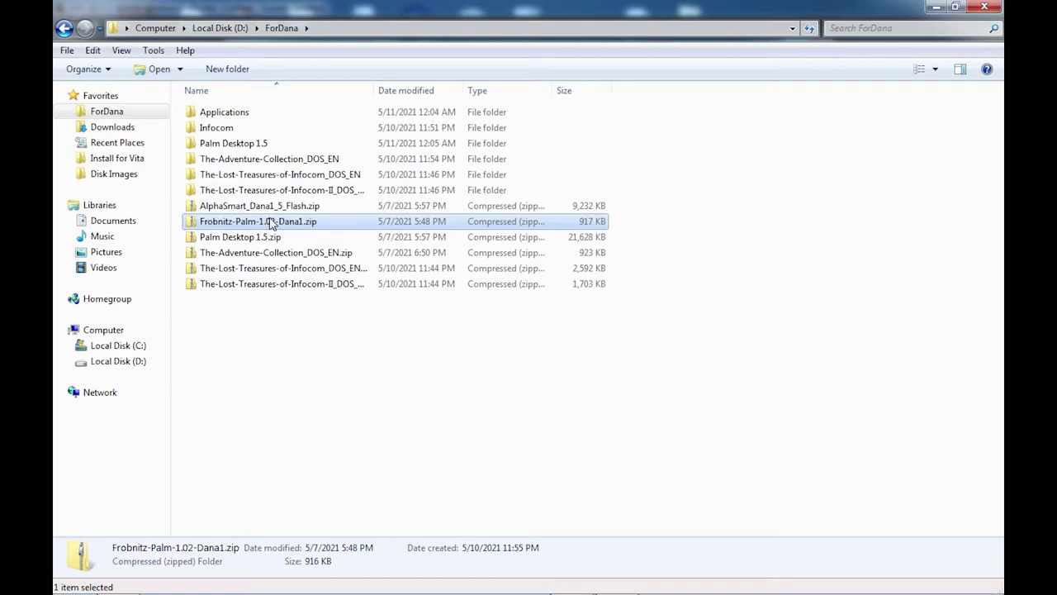
right_click(271, 222)
mouse_move(348, 301)
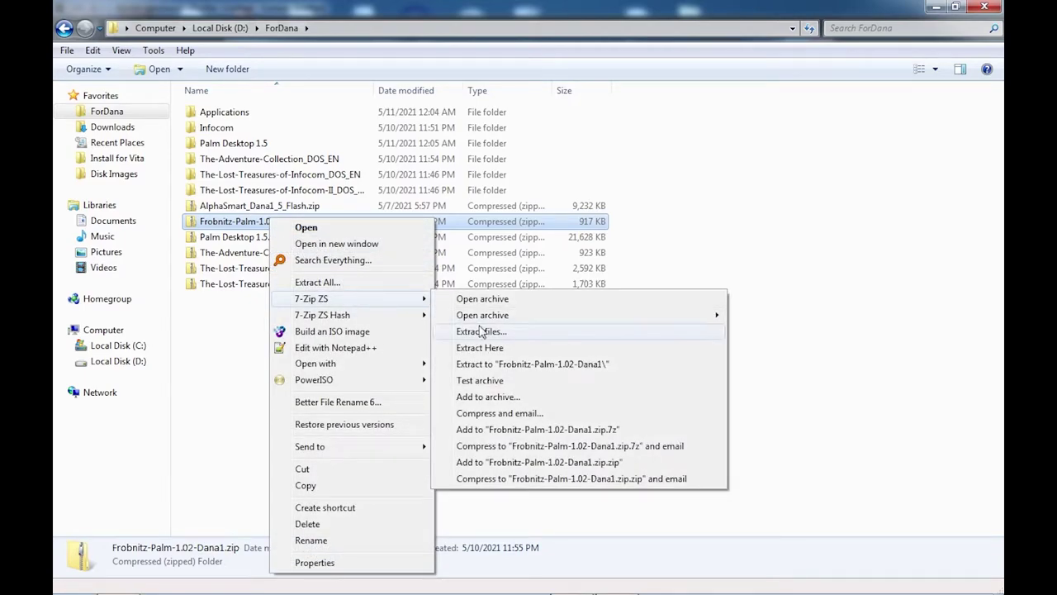
left_click(498, 365)
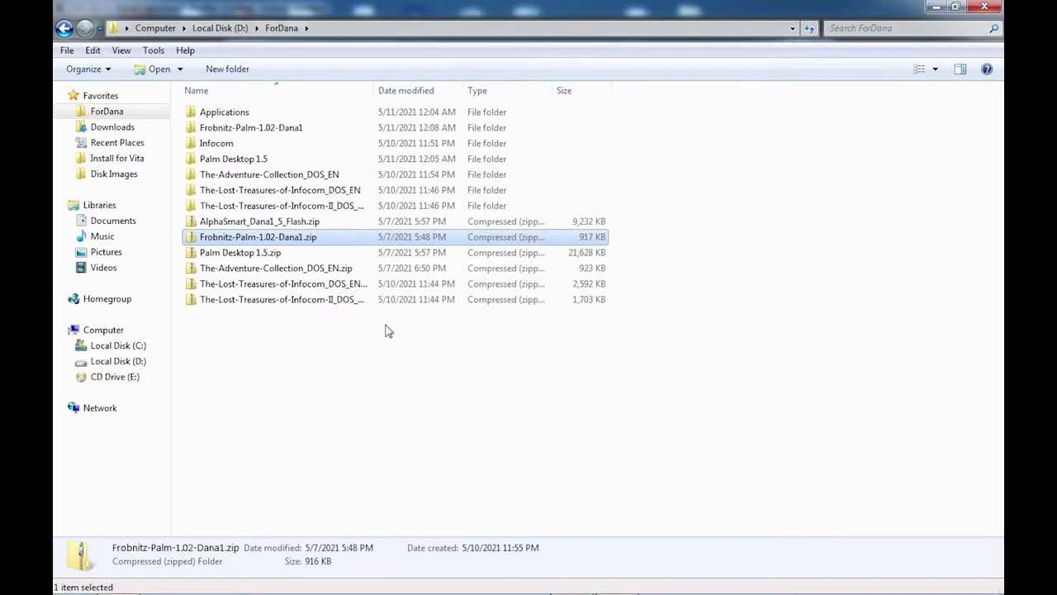
Launch z2pdb GUI Win32.exe from the Frobnitz-Palm-1.02-Dana1 folder and return to the ForDana folder.
double_click(252, 130)
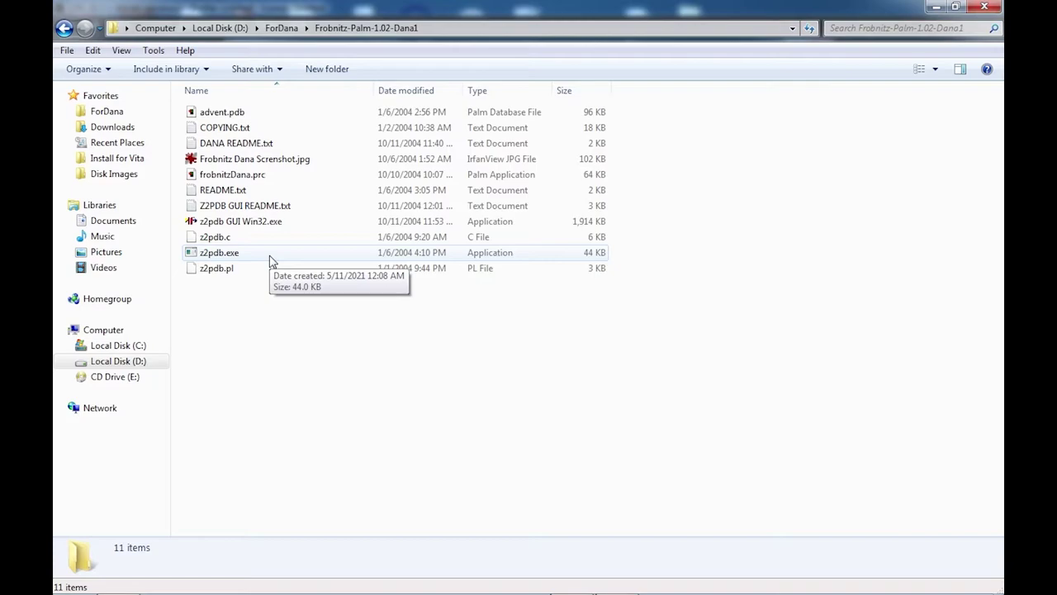
left_click(271, 261)
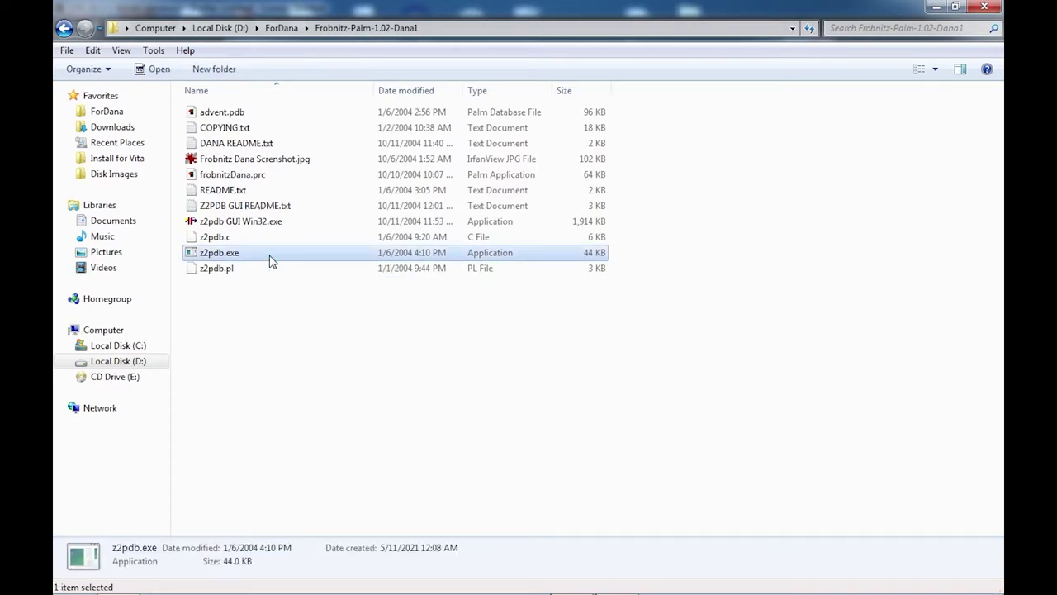
left_click(246, 225)
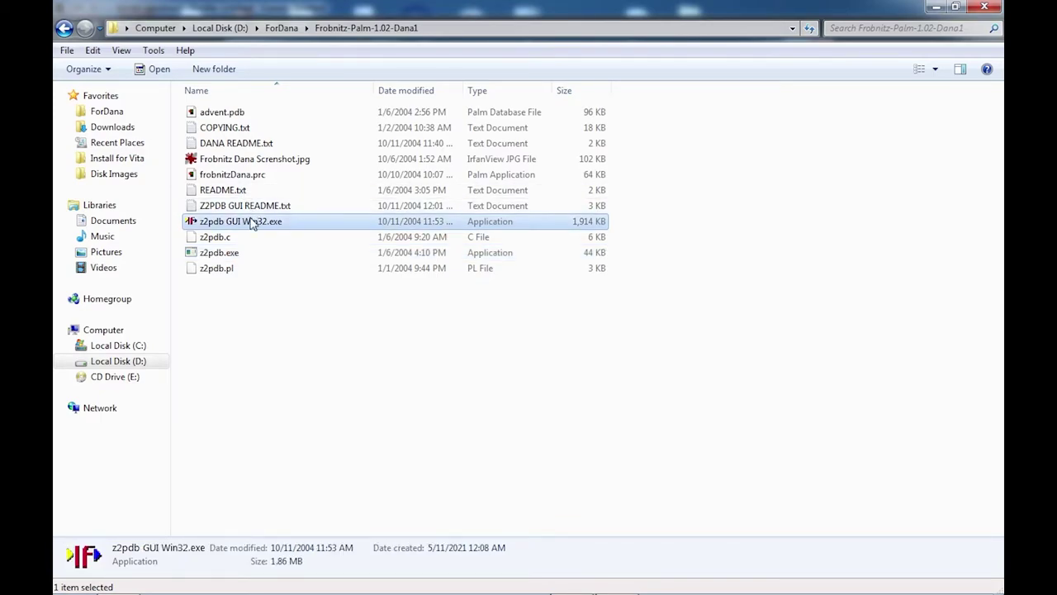
left_click(252, 224)
double_click(312, 220)
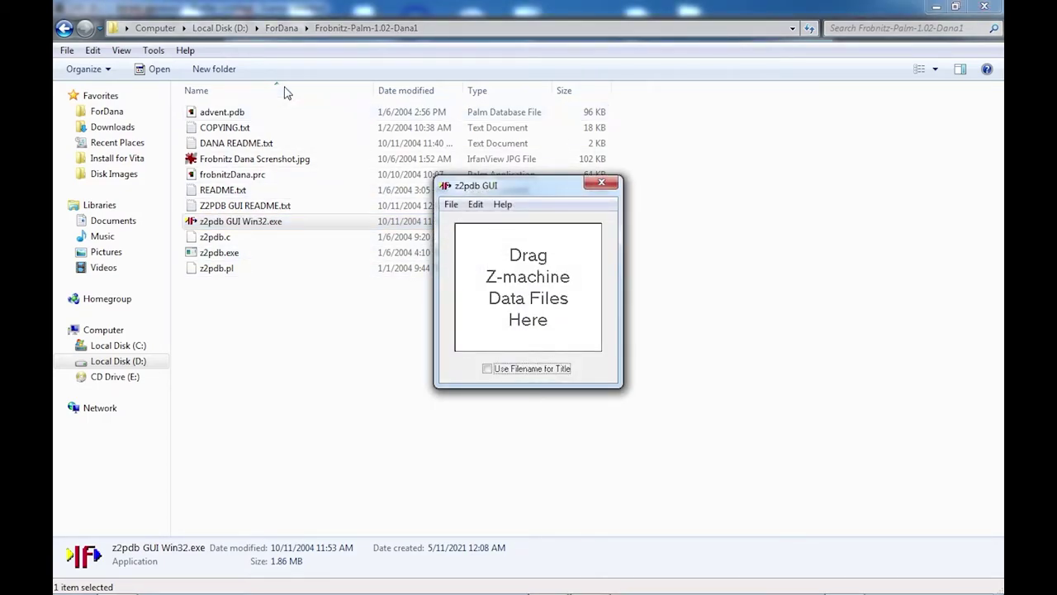
left_click(281, 28)
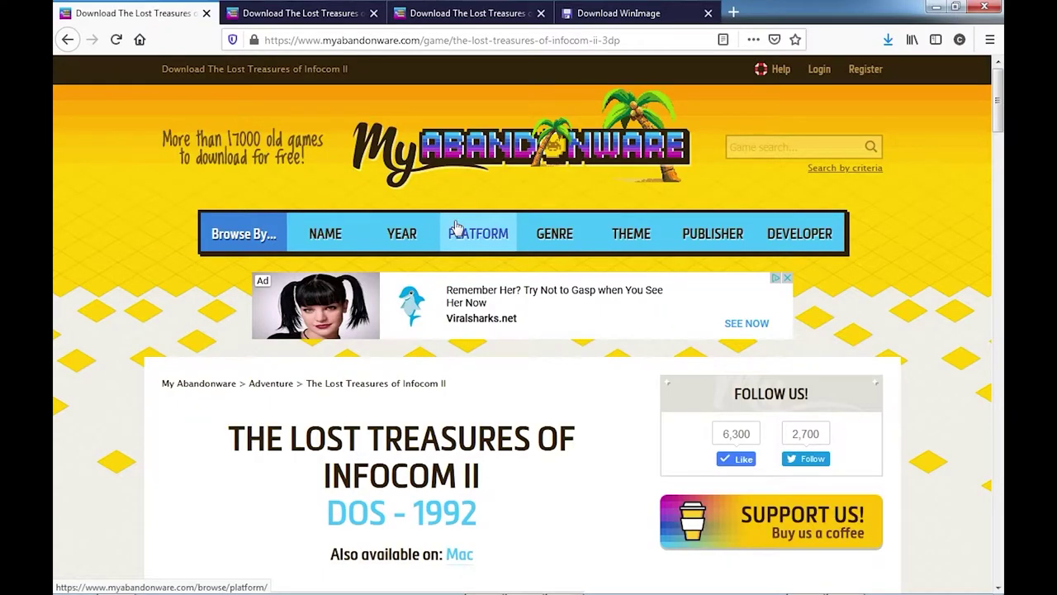
In Firefox, download the DOS disk images of The Lost Treasures of Infocom II from My Abandonware.
scroll(116, 319, "down", 3)
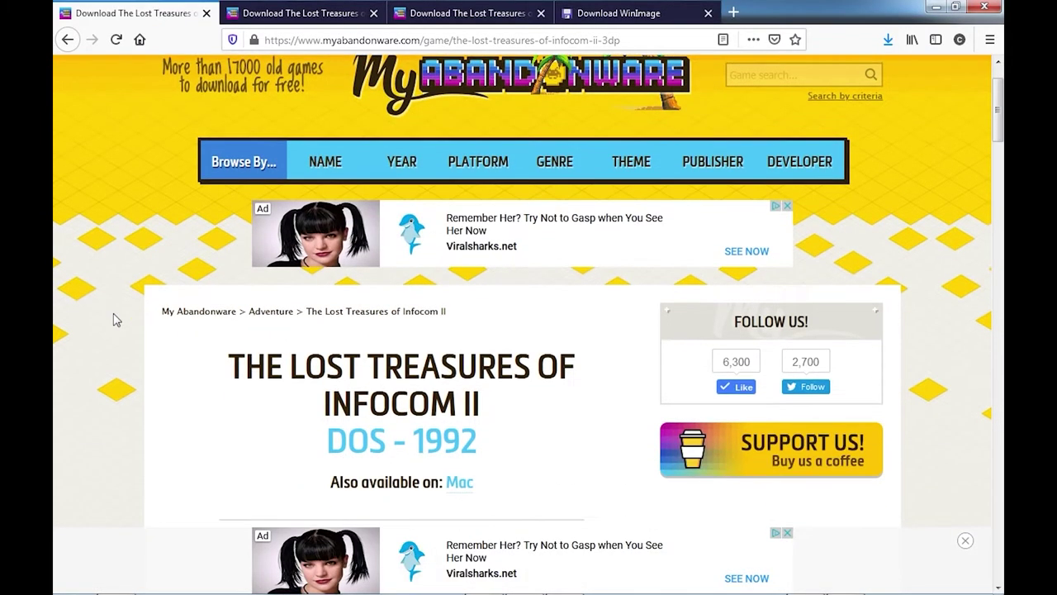
scroll(115, 320, "down", 1)
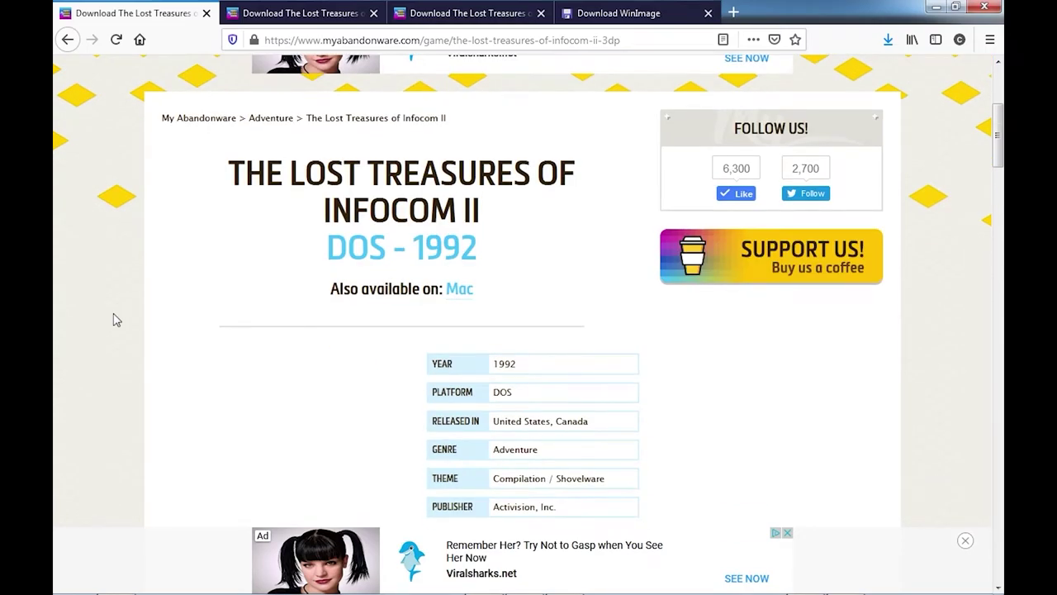
scroll(116, 320, "down", 3)
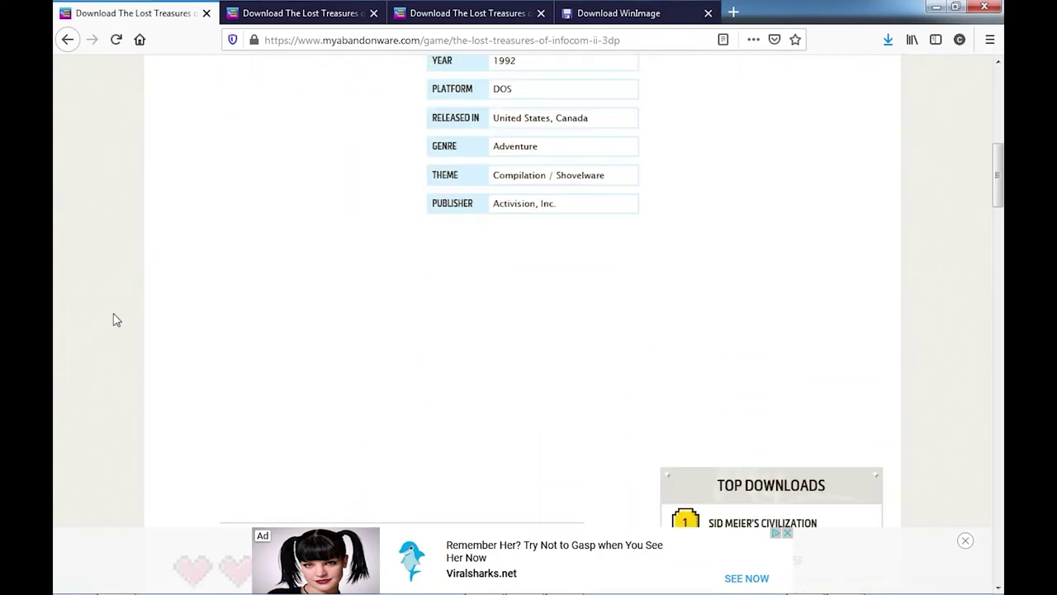
scroll(116, 320, "down", 4)
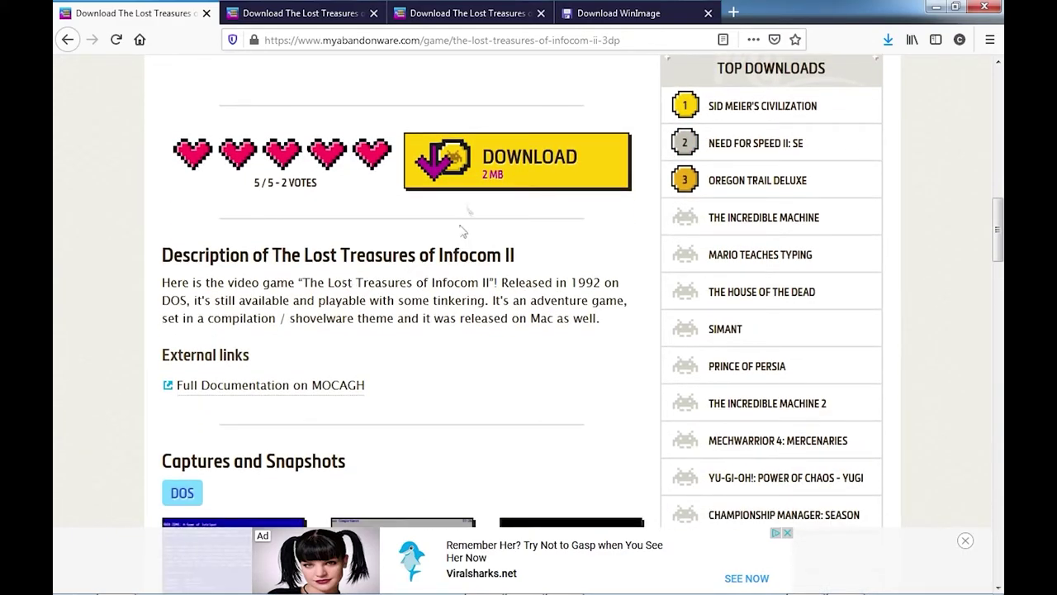
left_click(471, 174)
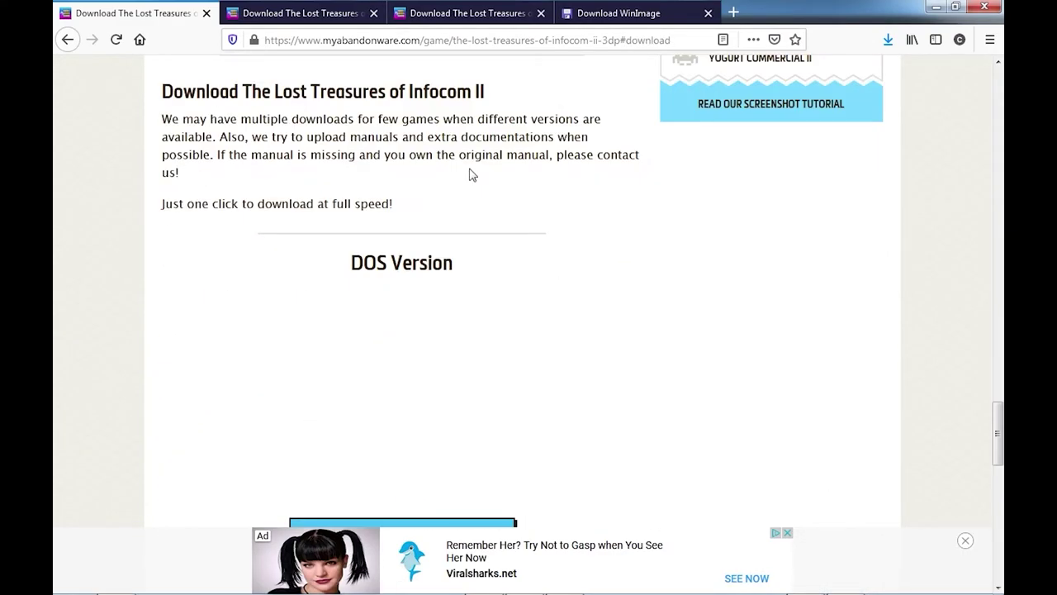
scroll(471, 175, "down", 8)
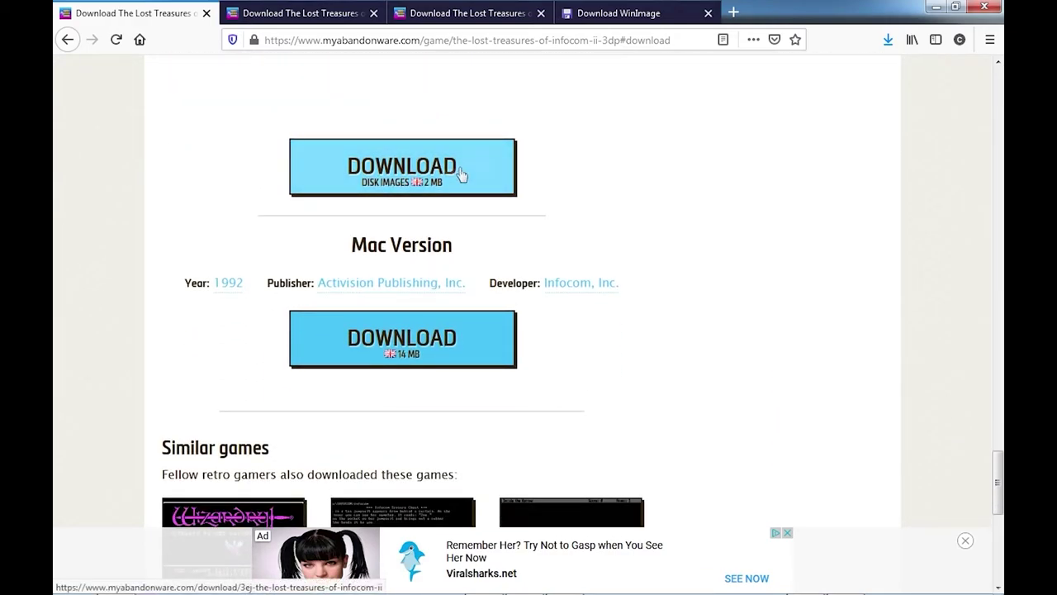
left_click(446, 167)
Switch to the page for The Lost Treasures of Infocom (DOS, 1991) and go to its DOS version download.
left_click(332, 24)
scroll(372, 156, "down", 3)
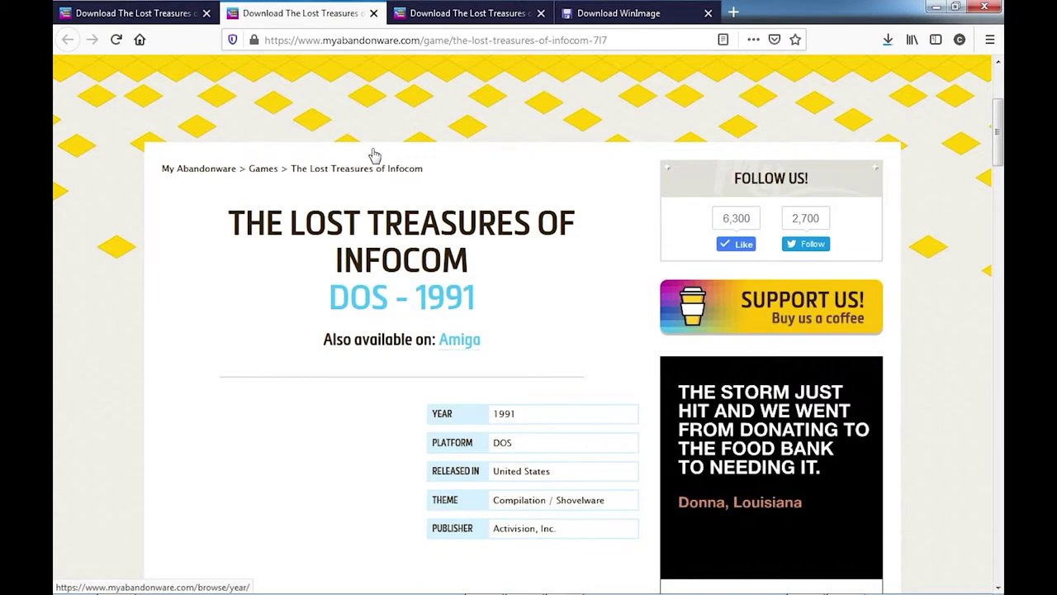
scroll(373, 155, "down", 6)
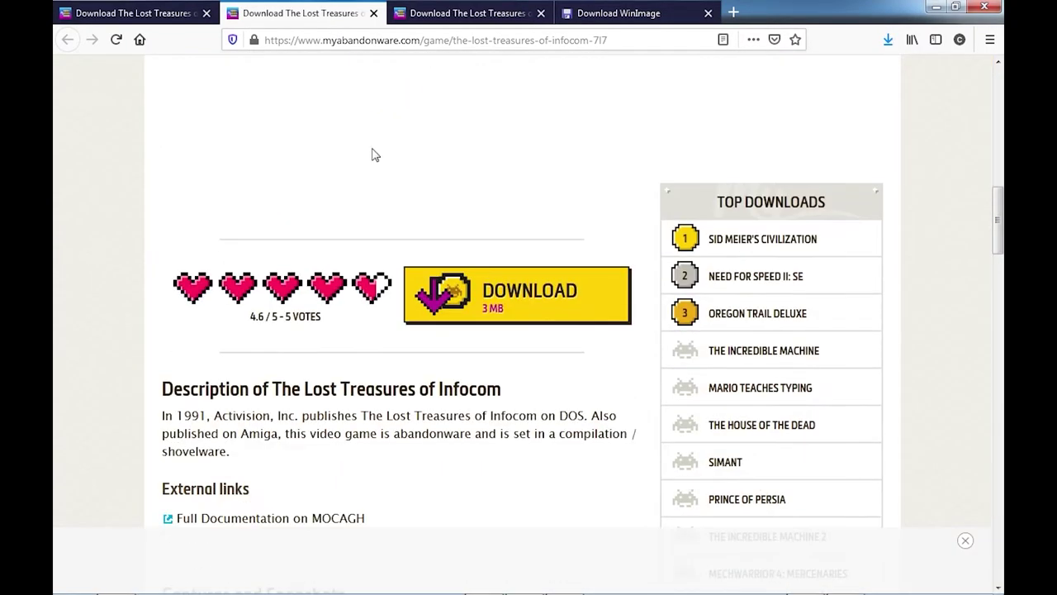
scroll(373, 155, "down", 2)
left_click(471, 192)
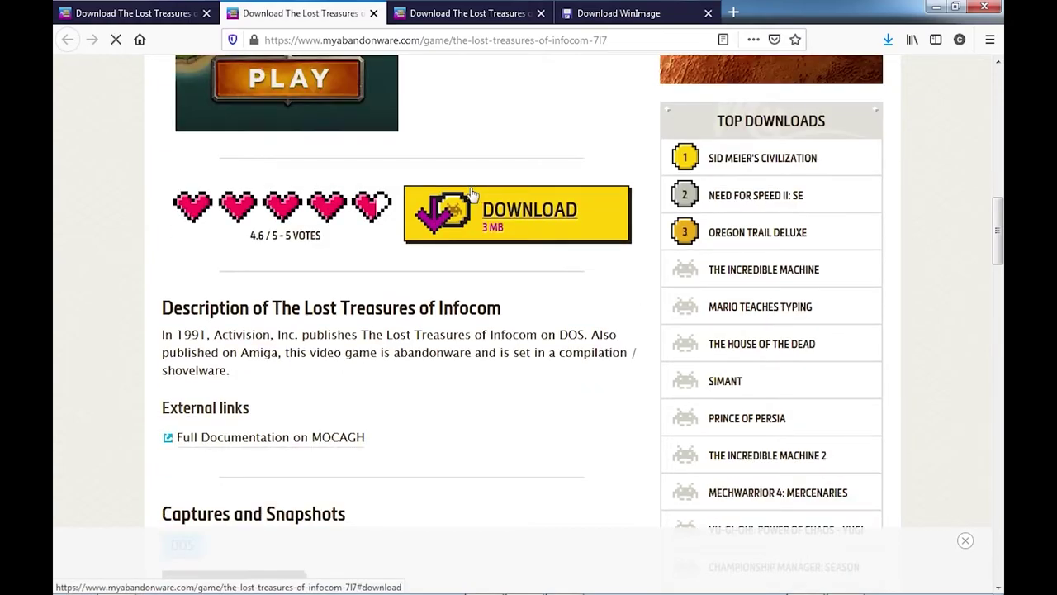
scroll(468, 260, "down", 4)
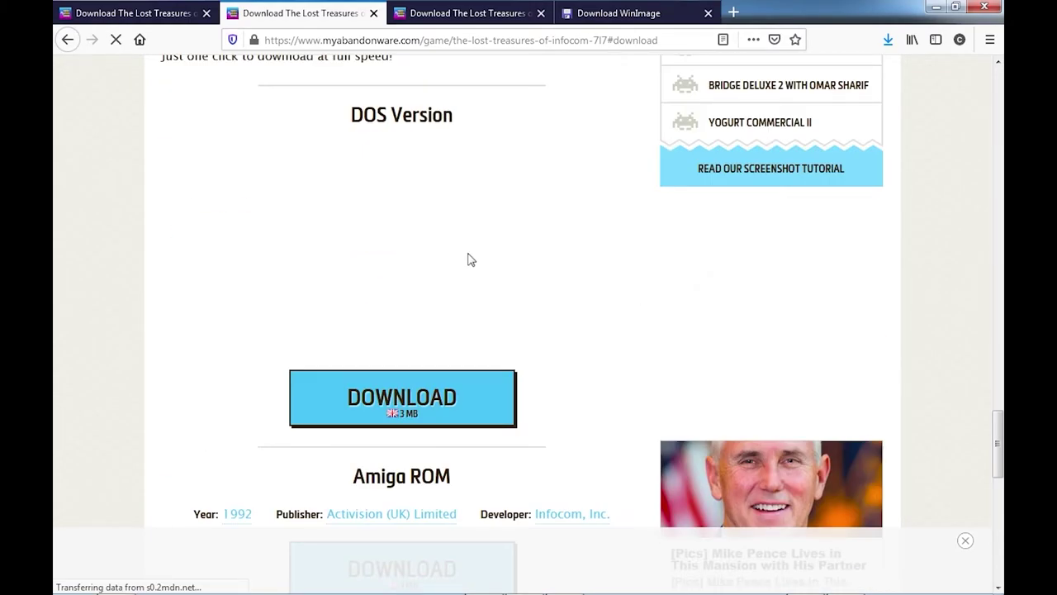
scroll(468, 259, "down", 4)
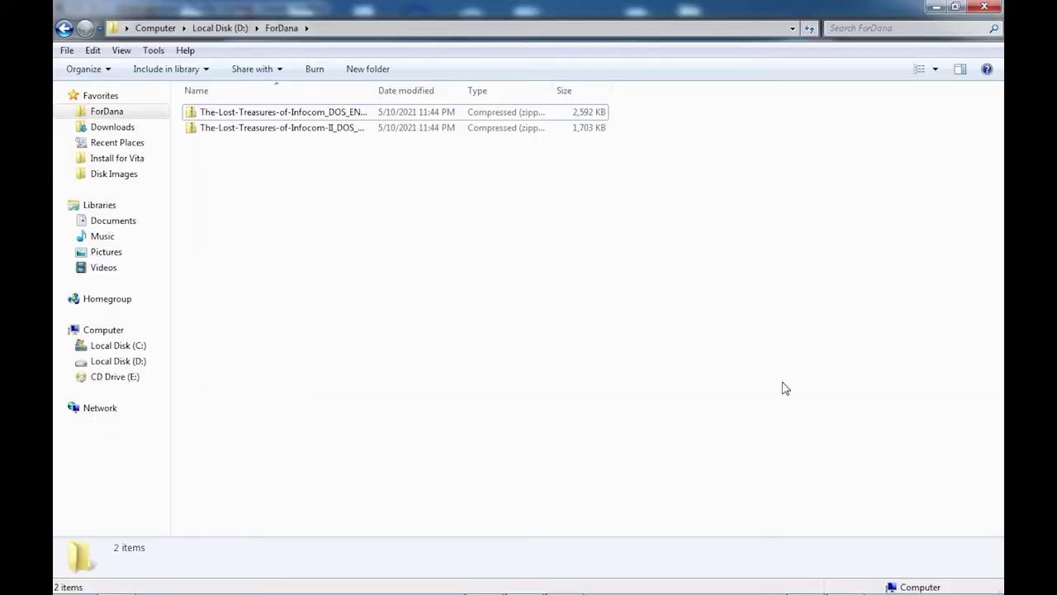
Switch to the ForDana folder and extract the The-Lost-Treasures-of-Infocom_DOS_EN archive into a folder of the same name.
left_click(323, 112)
right_click(323, 112)
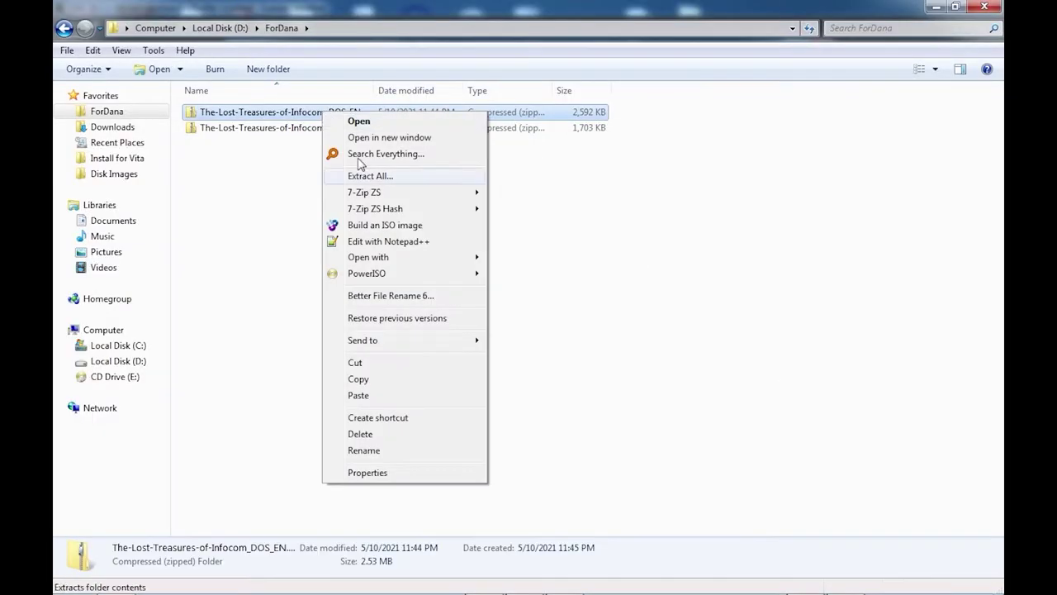
mouse_move(389, 198)
left_click(514, 257)
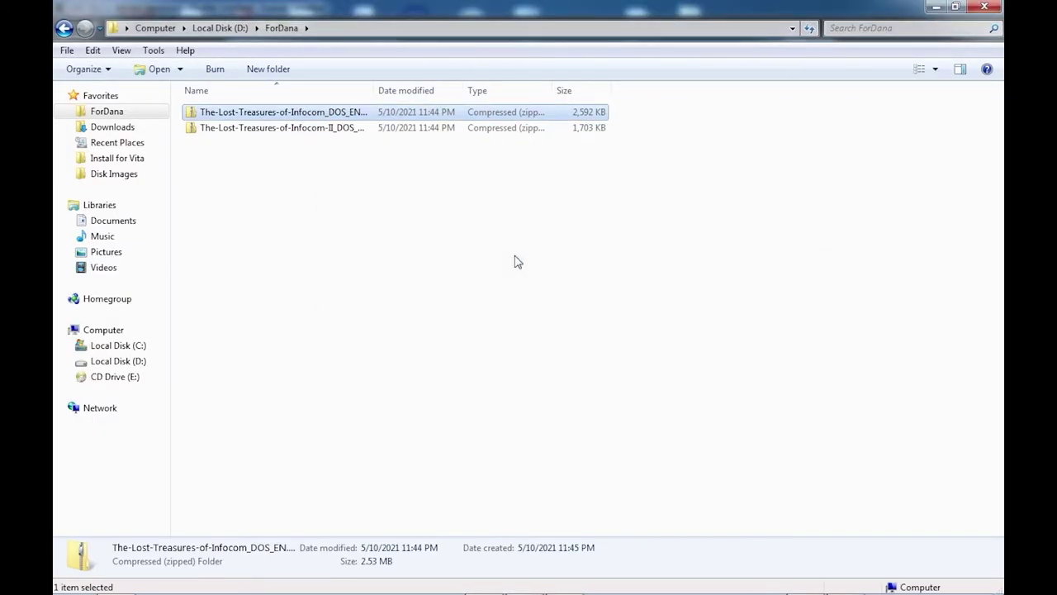
Extract the The-Lost-Treasures-of-Infocom-II archive into a folder of the same name.
left_click(323, 145)
right_click(322, 145)
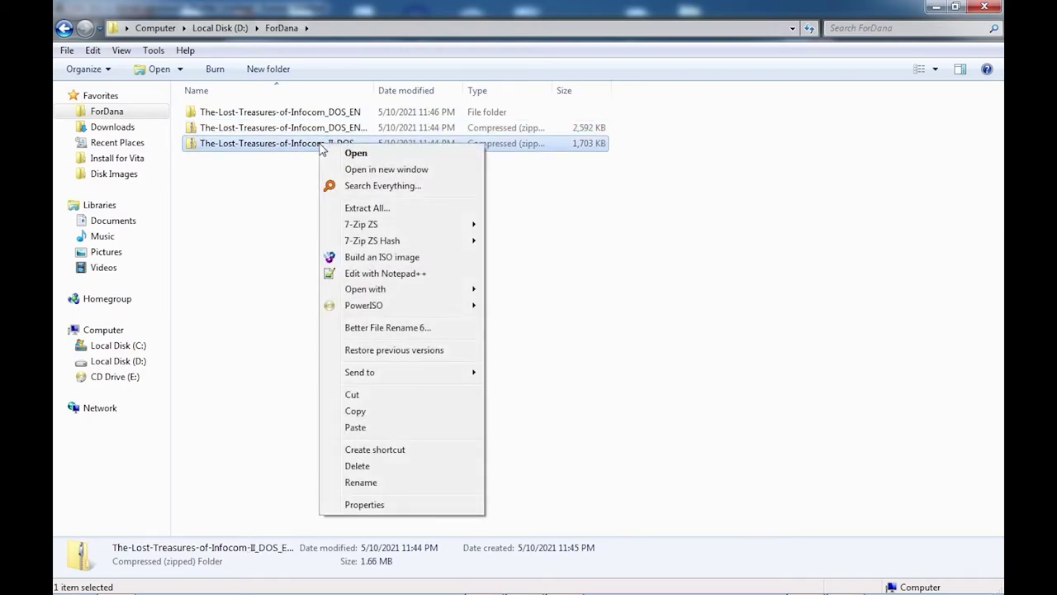
mouse_move(408, 229)
left_click(578, 290)
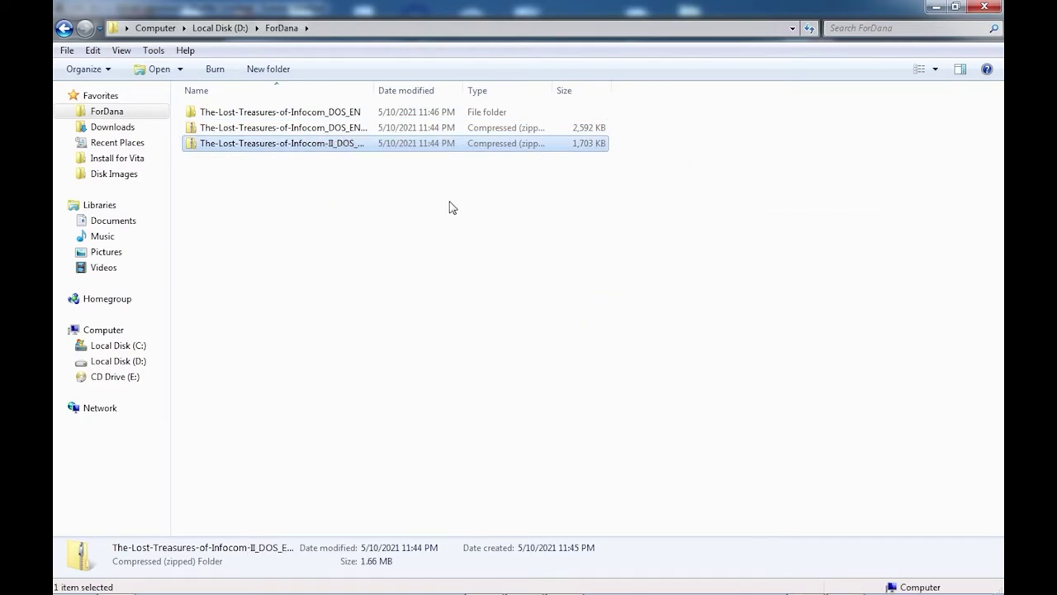
Examine the ZORK0 and DATA folders inside The-Lost-Treasures-of-Infocom_DOS_EN for game files, and return to the ForDana folder.
left_click(324, 118)
double_click(325, 118)
left_click(325, 118)
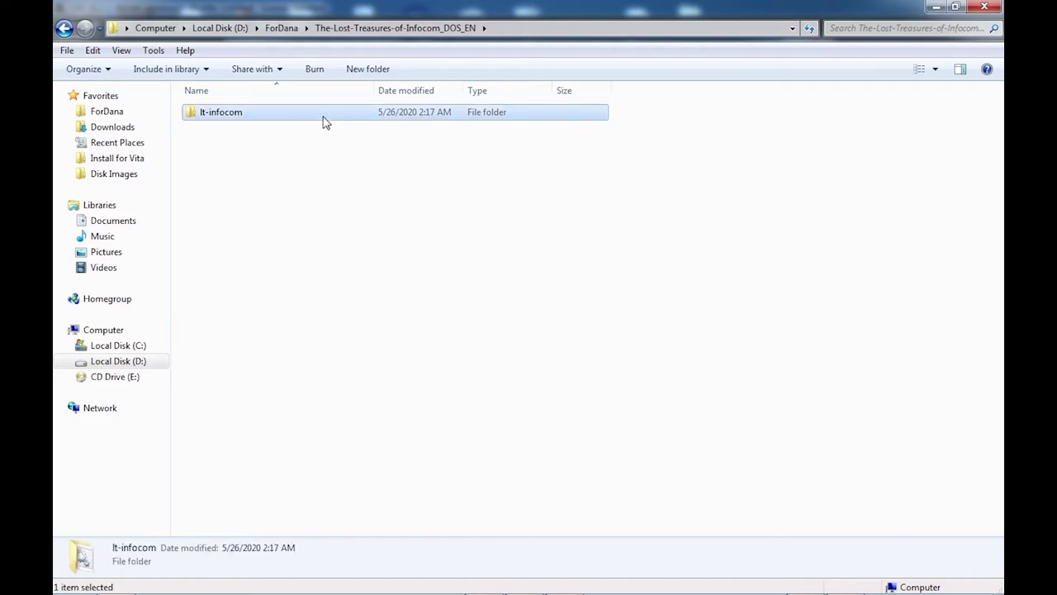
double_click(325, 118)
left_click(324, 121)
double_click(323, 121)
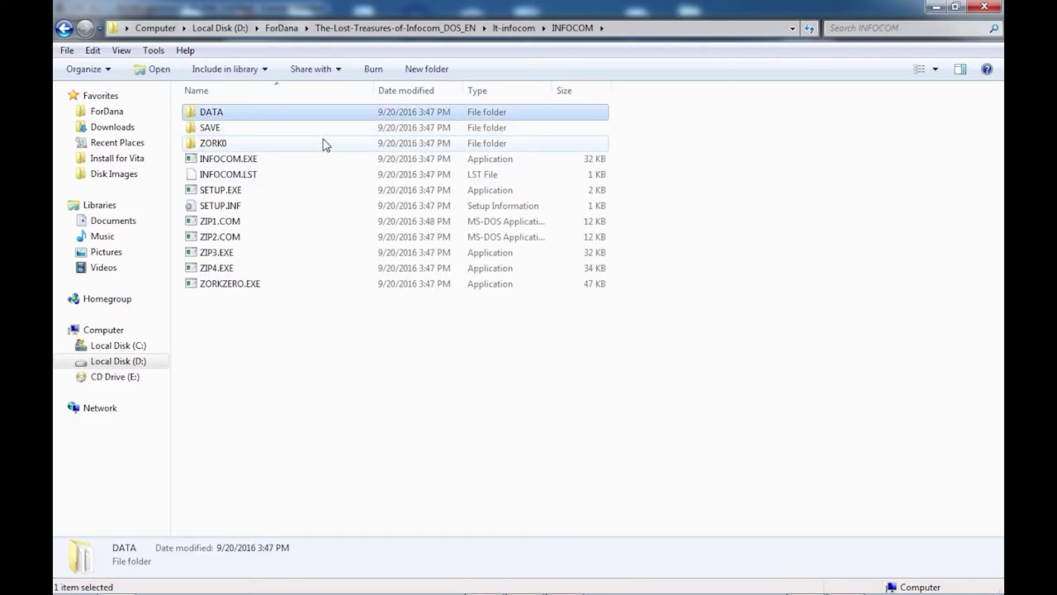
double_click(325, 143)
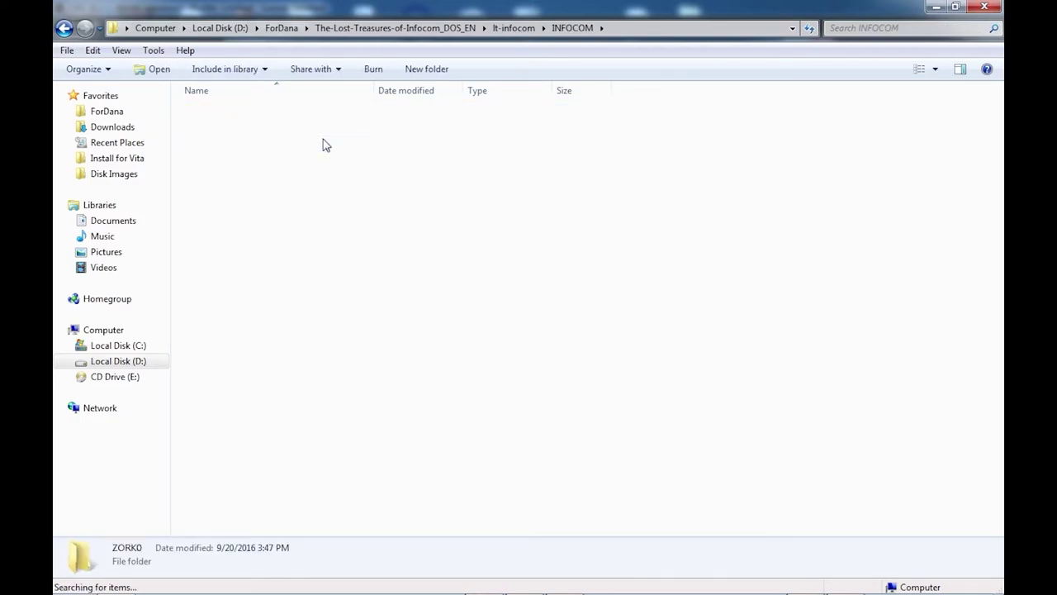
left_click(556, 29)
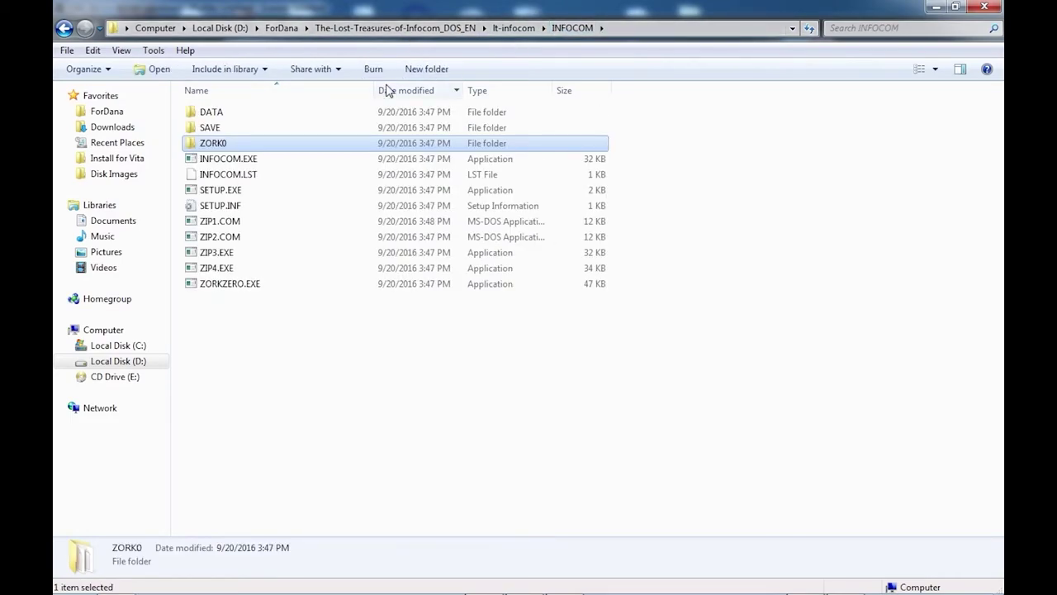
double_click(382, 116)
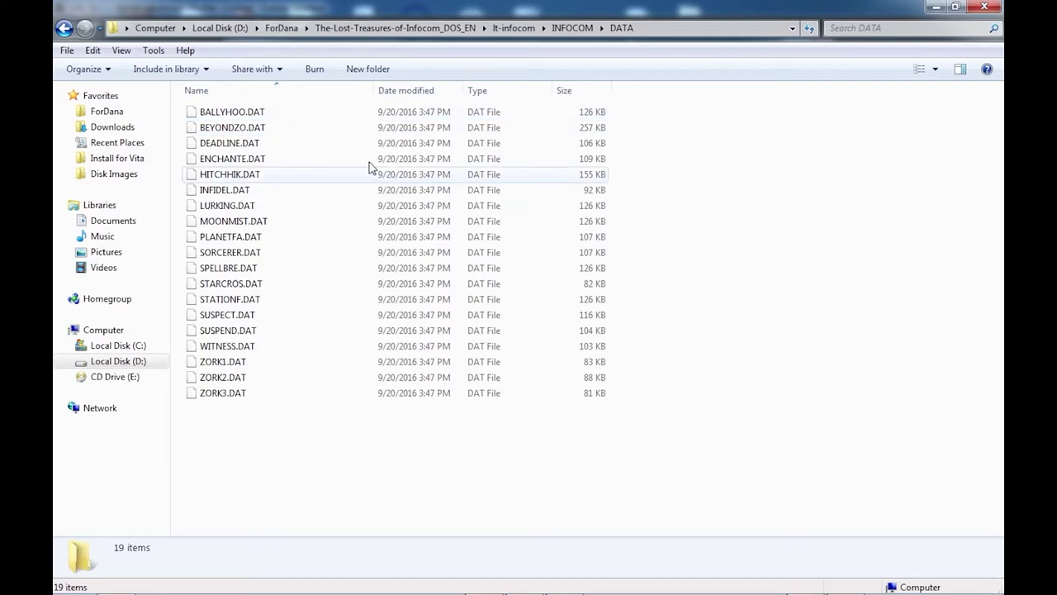
left_click(567, 30)
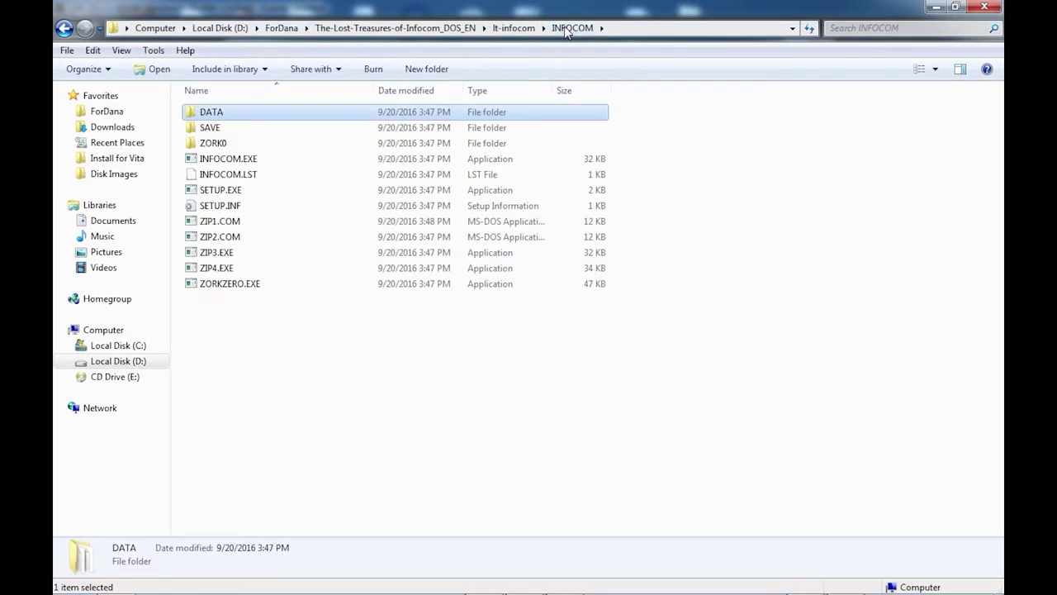
left_click(366, 138)
left_click(520, 29)
left_click(436, 27)
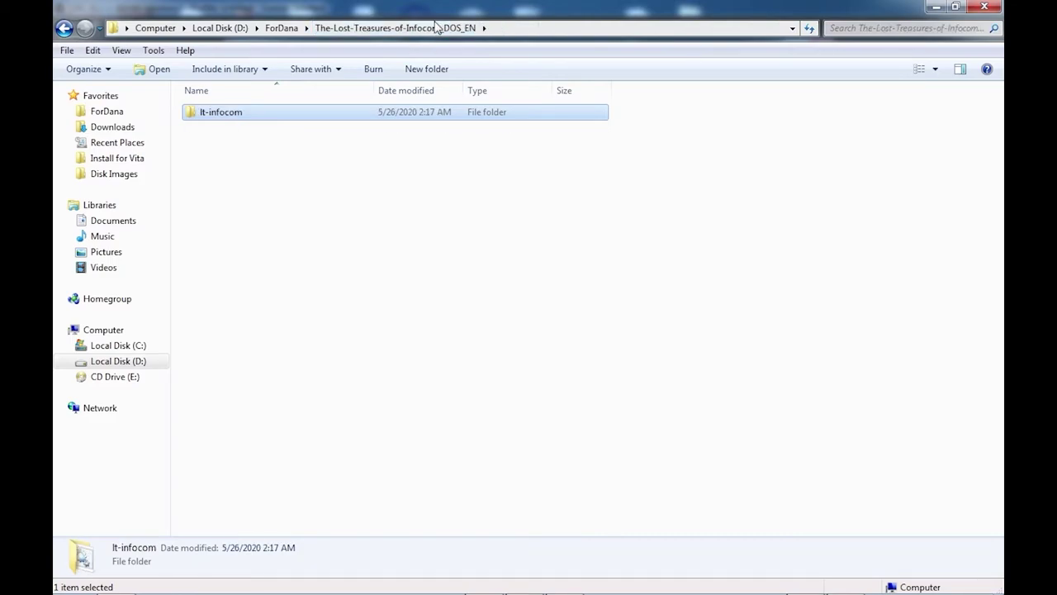
left_click(281, 28)
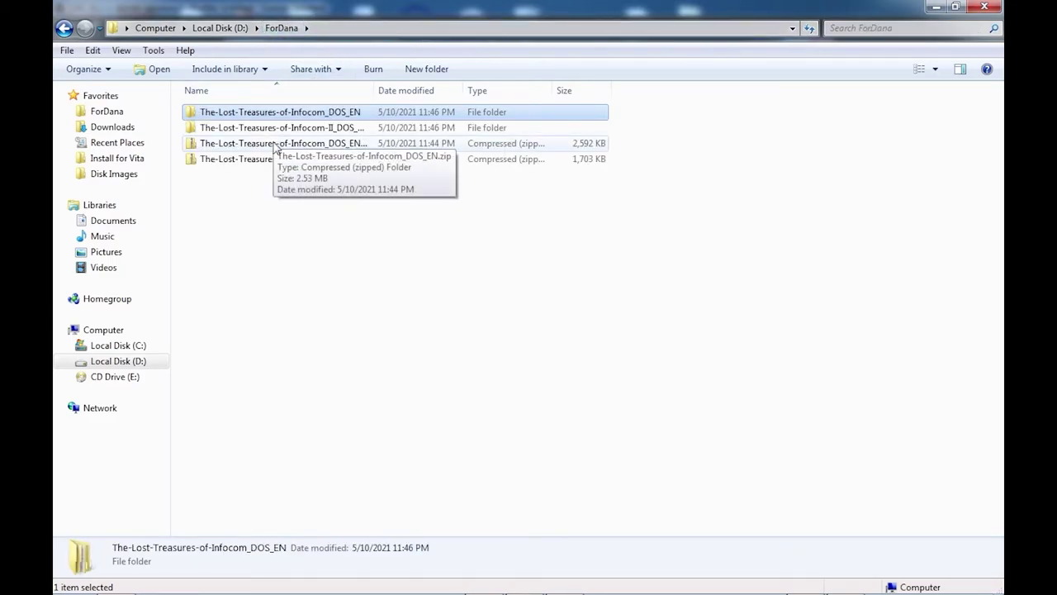
In the disks folder of The-Lost-Treasures-of-Infocom-II, extract floppy1.ima into its own floppy1 folder.
double_click(277, 128)
double_click(255, 113)
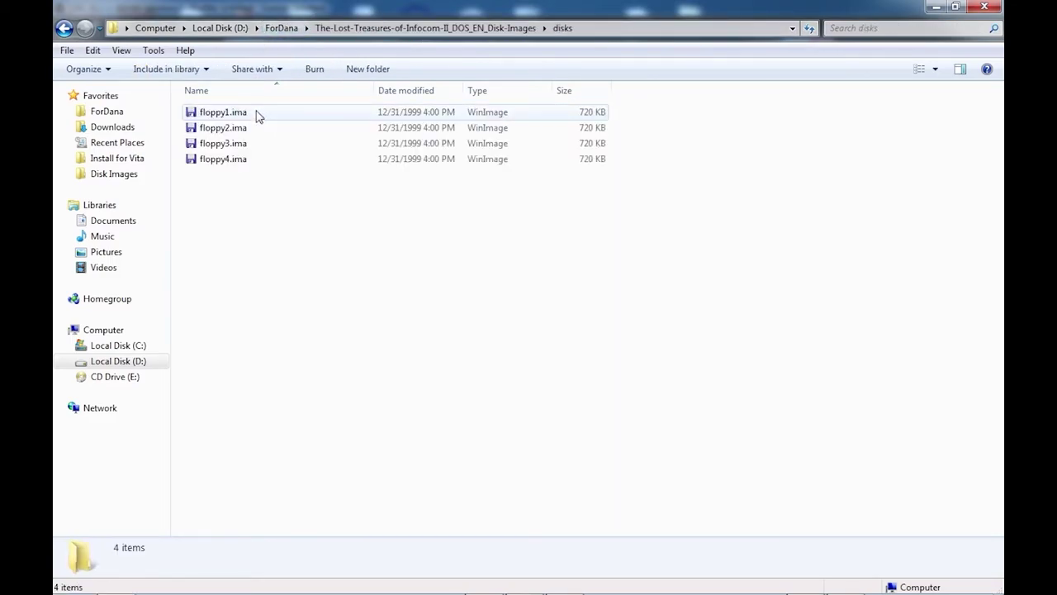
right_click(257, 113)
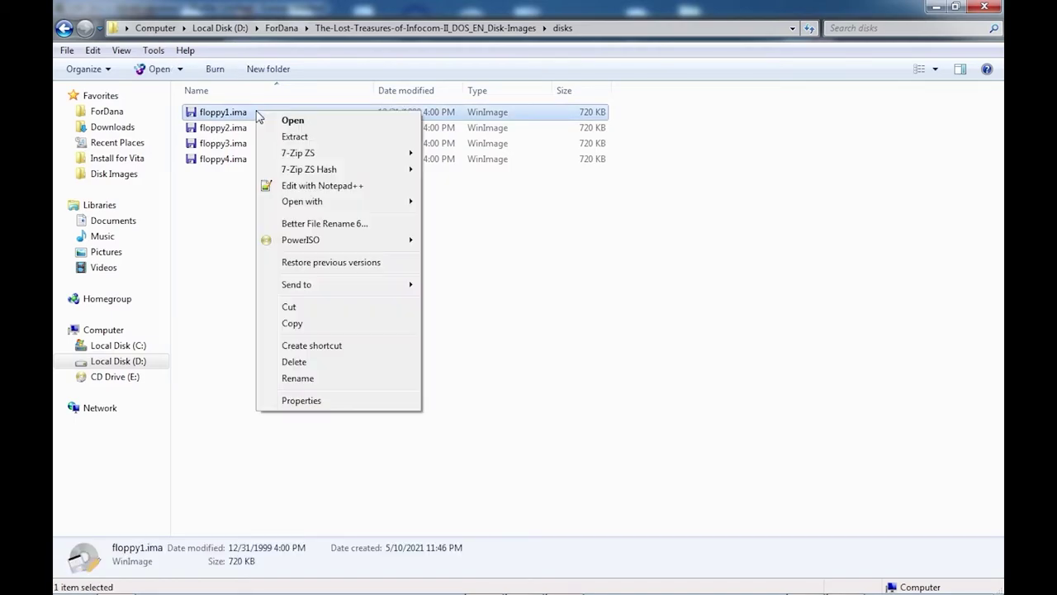
mouse_move(386, 159)
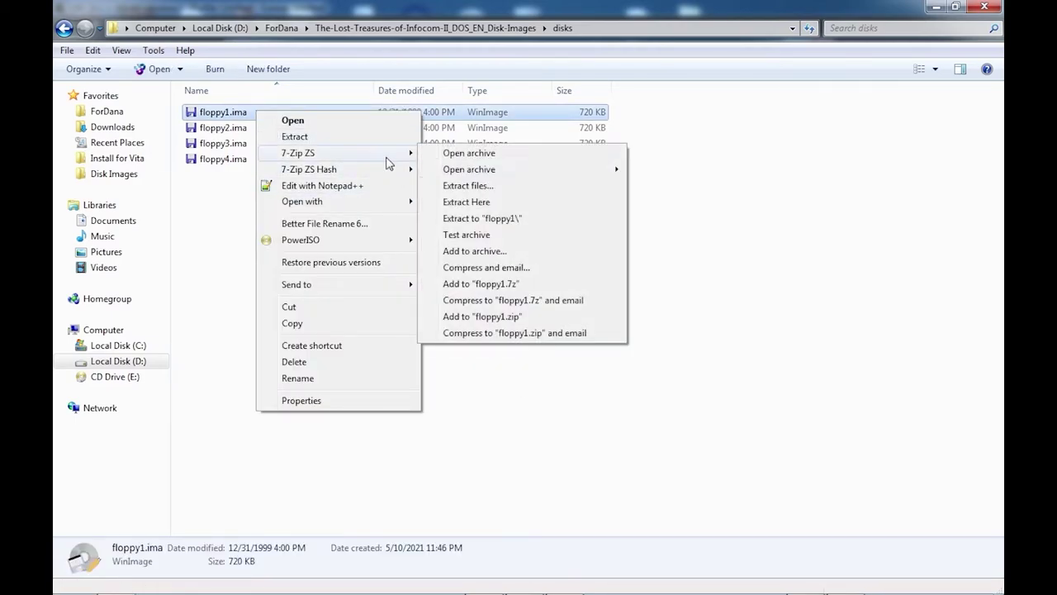
left_click(474, 220)
Extract floppy2.ima, floppy3.ima and floppy4.ima together, each into its own folder.
left_click_drag(630, 153, 473, 161)
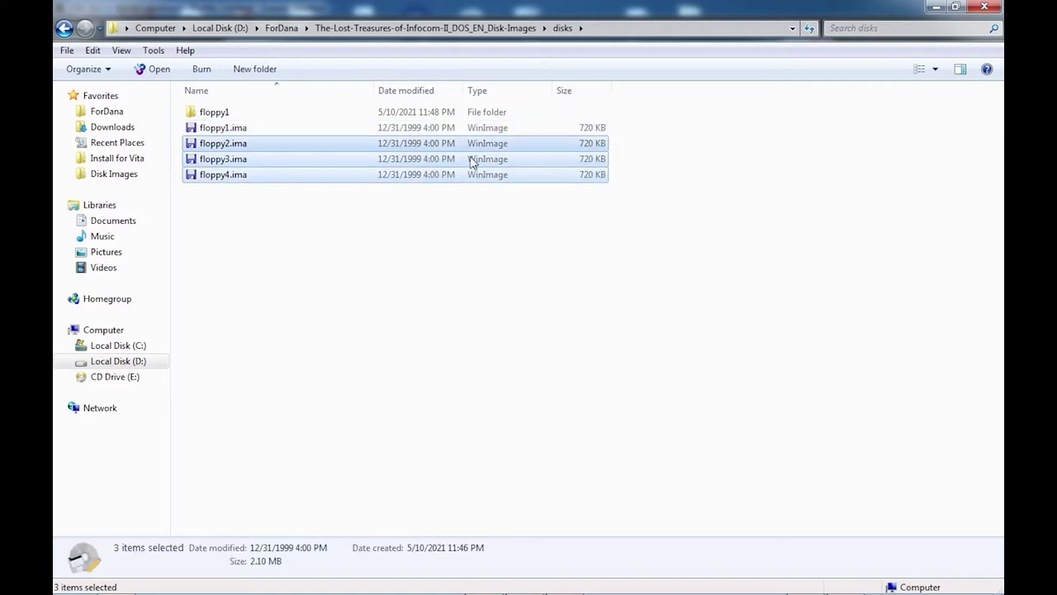
right_click(450, 145)
mouse_move(578, 186)
left_click(652, 225)
Look through the extracted floppy1, floppy2 and floppy3 folders for the games' DAT files.
double_click(316, 113)
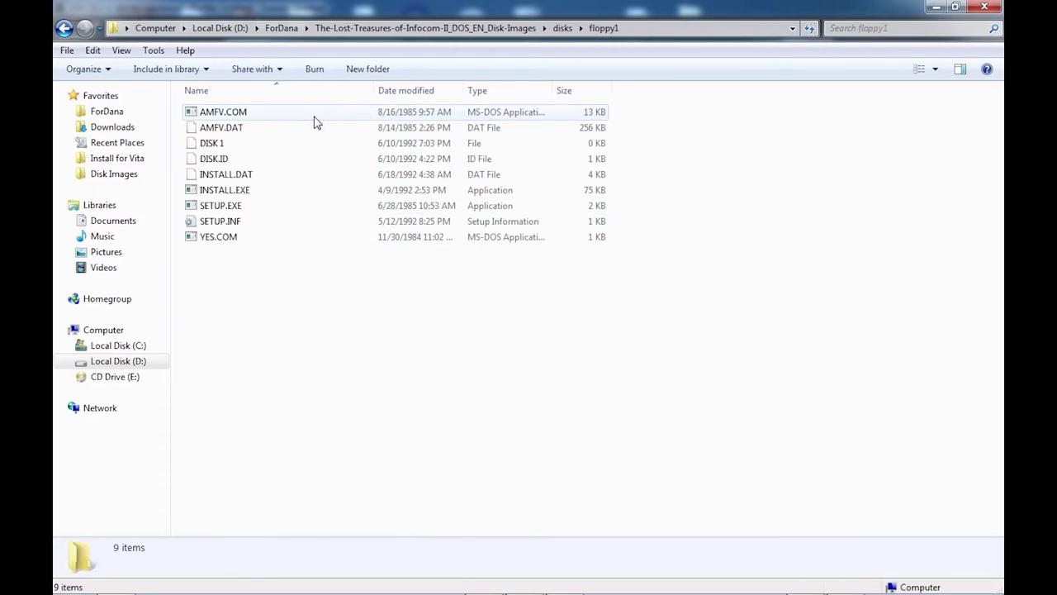
left_click(345, 127)
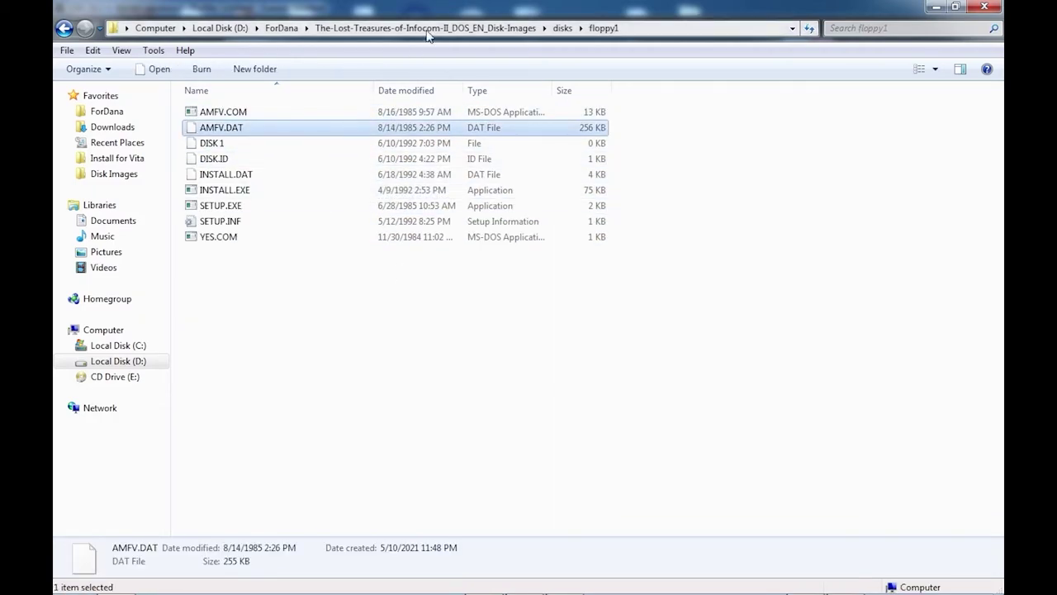
left_click(563, 28)
double_click(460, 127)
left_click(462, 159)
left_click(454, 189)
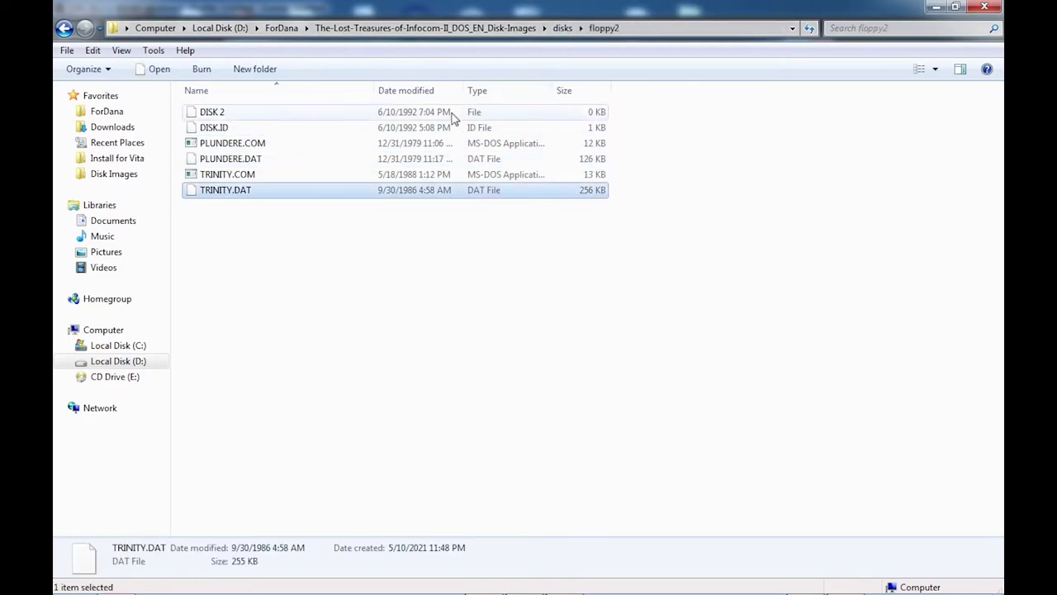
left_click(561, 28)
double_click(271, 143)
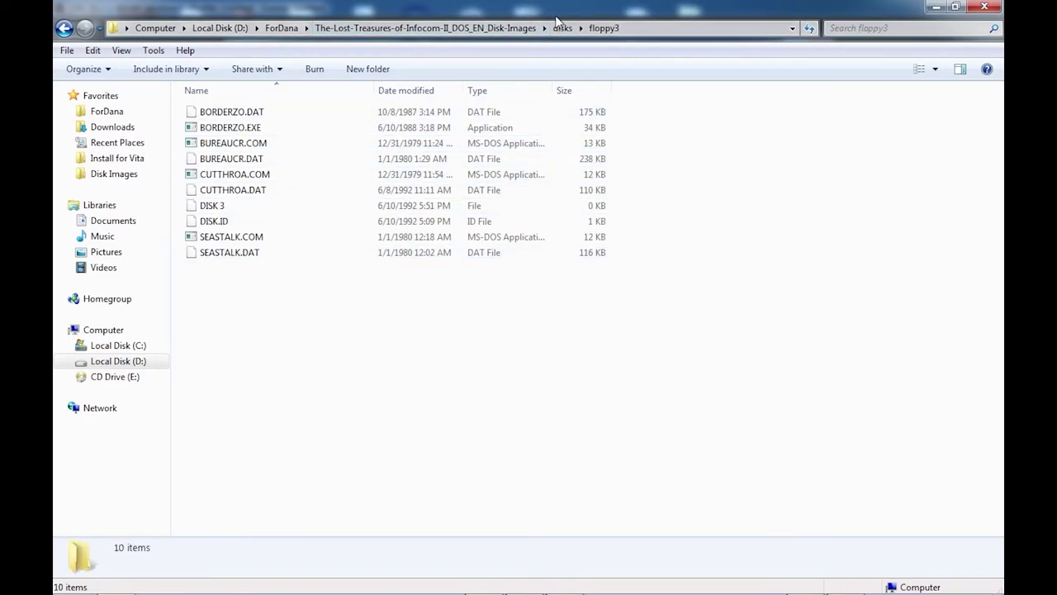
Copy HOLLYWOO.DAT, NORDANDB.DAT, SHERLOCK.DAT and WISHBRIN.DAT from the floppy4 folder to the clipboard.
left_click(562, 28)
double_click(432, 159)
left_click(356, 251)
left_click(347, 205, "ctrl")
left_click(312, 189, "ctrl")
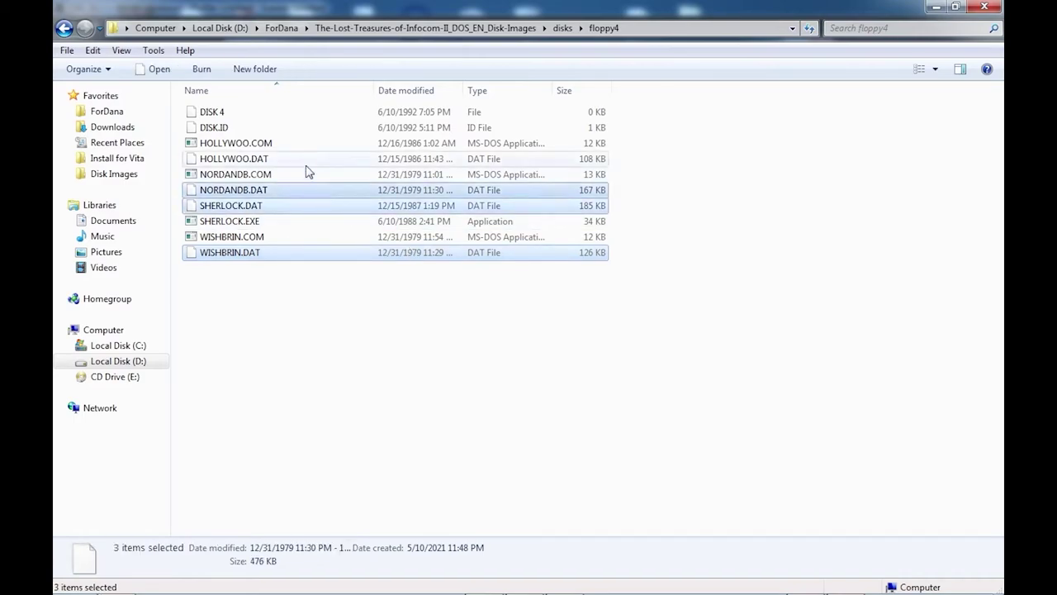
left_click(300, 159, "ctrl")
right_click(299, 188)
left_click(380, 307)
Create a new folder named Infocom in the ForDana folder.
left_click(282, 28)
right_click(339, 242)
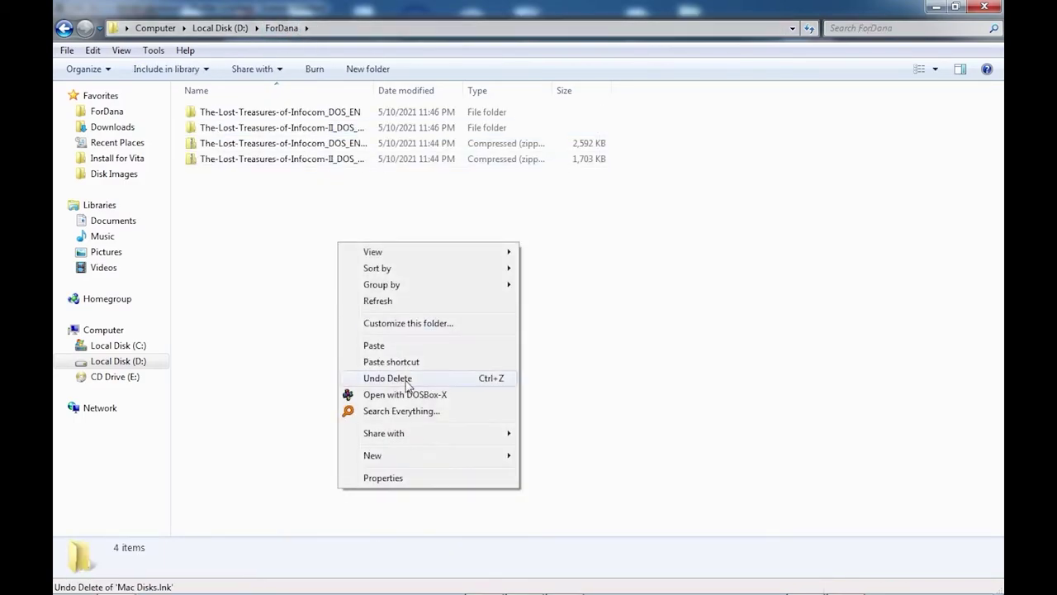
mouse_move(388, 455)
left_click(561, 221)
type("Ub")
type("Infocom")
key("Return")
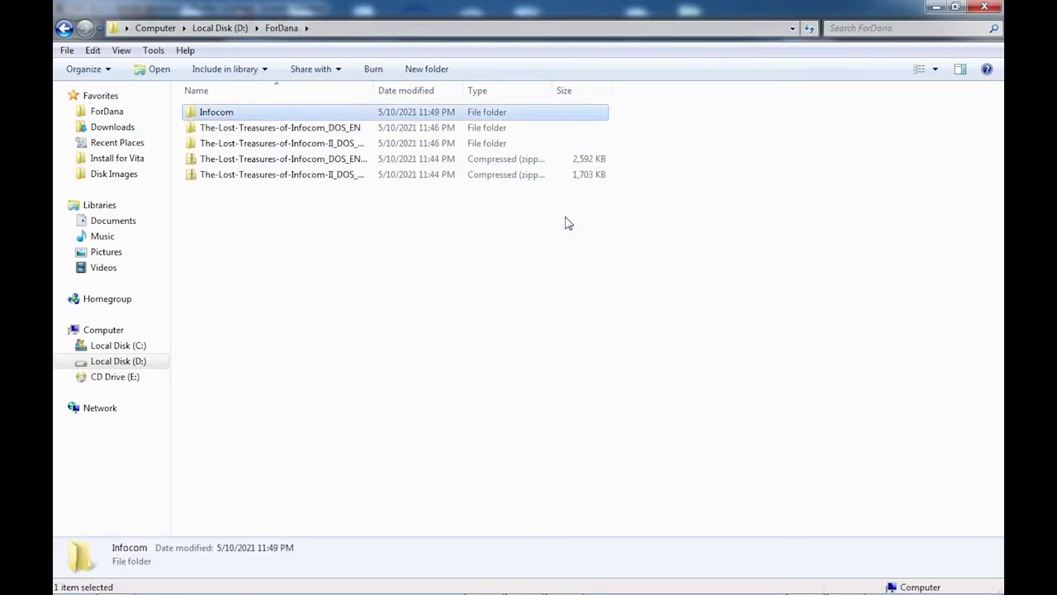
Paste the copied floppy4 game files into the Infocom folder.
key("Return")
right_click(460, 204)
left_click(540, 309)
Copy BORDERZO.DAT, BUREAUCR.DAT, CUTTHROA.DAT and SEASTALK.DAT from the floppy3 folder to the clipboard.
left_click(278, 29)
double_click(288, 143)
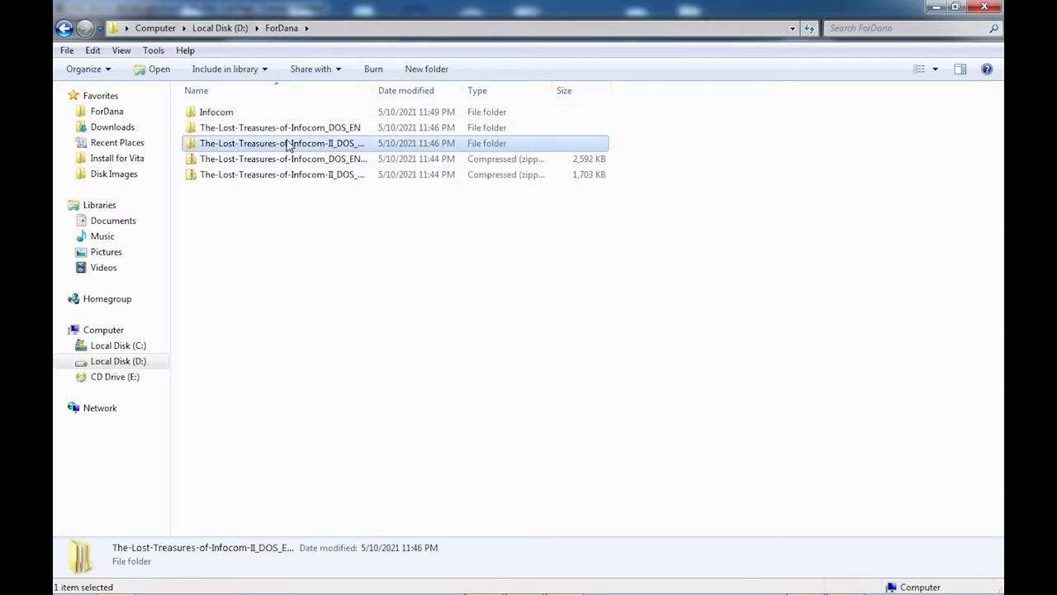
double_click(242, 112)
double_click(242, 145)
left_click(279, 114)
left_click(273, 159)
left_click(274, 115, "ctrl")
left_click(233, 190, "ctrl")
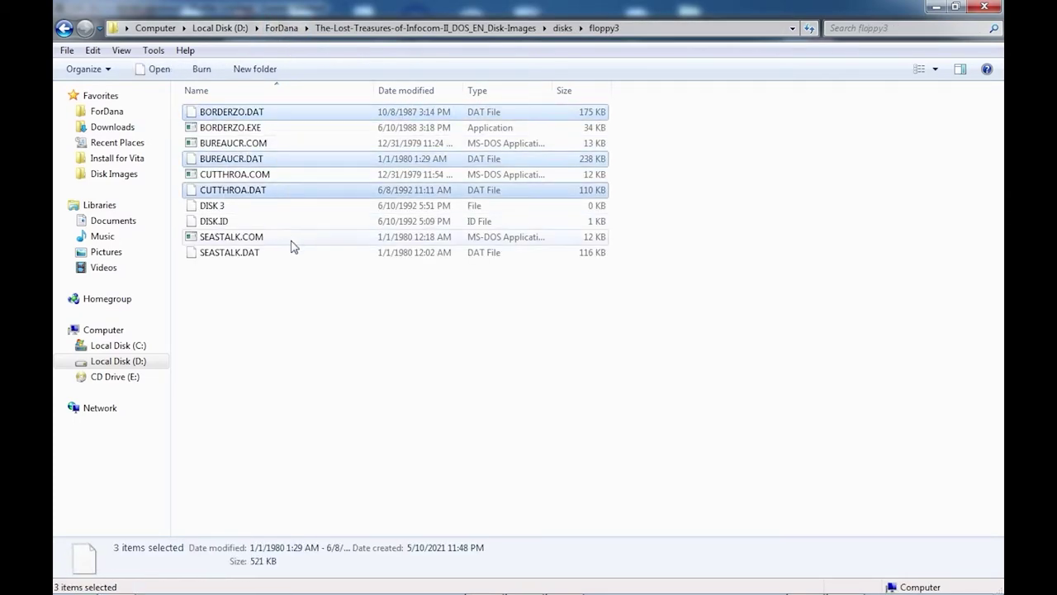
left_click(295, 250, "ctrl")
right_click(296, 250)
left_click(338, 387)
Paste the copied floppy3 game files into the Infocom folder under ForDana.
left_click(302, 28)
double_click(281, 112)
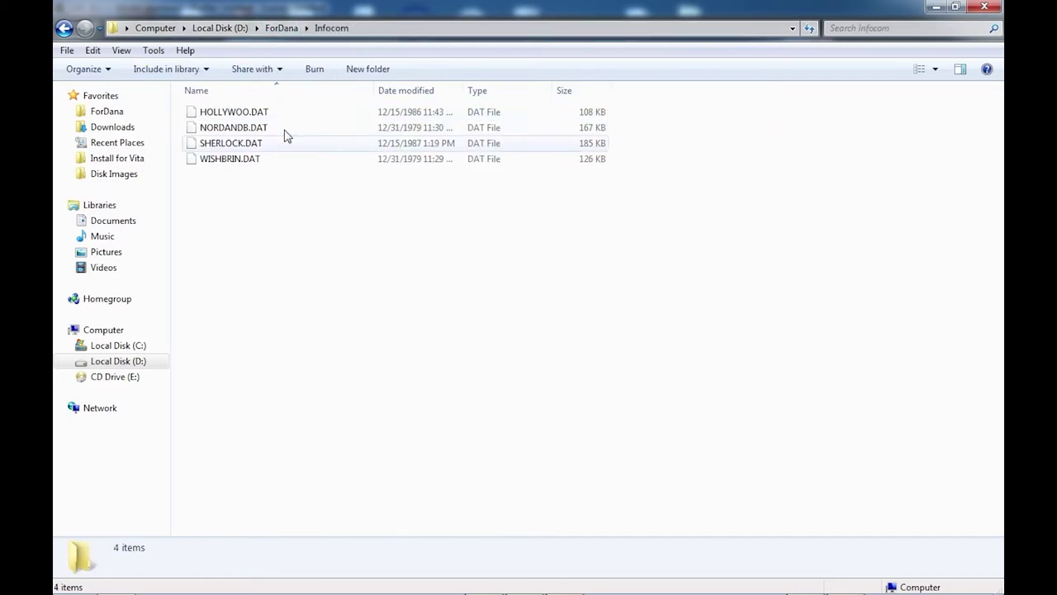
right_click(321, 235)
left_click(369, 339)
left_click(278, 29)
double_click(312, 143)
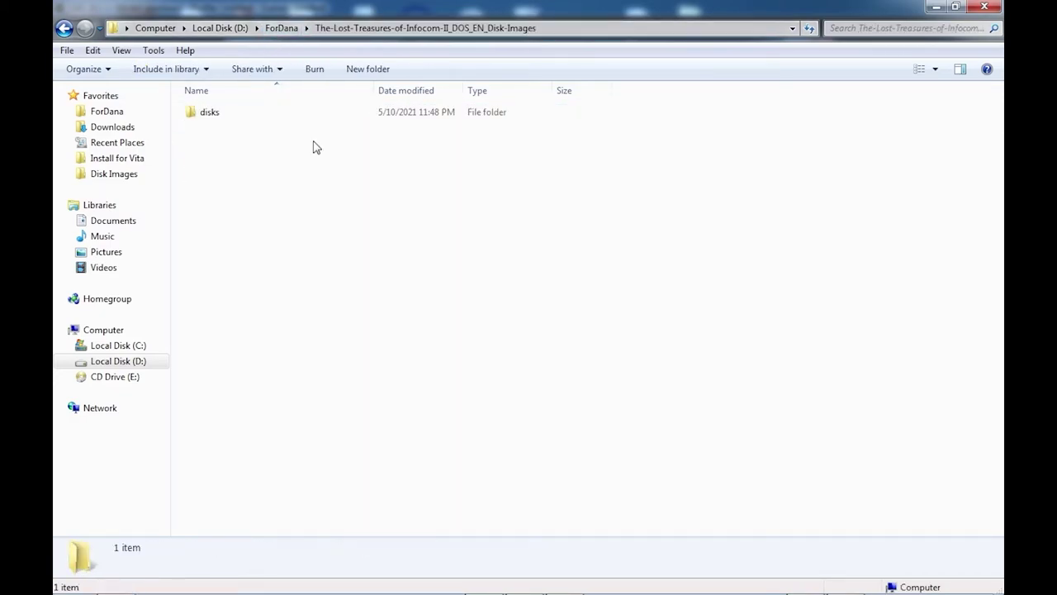
double_click(306, 112)
double_click(312, 142)
left_click(282, 28)
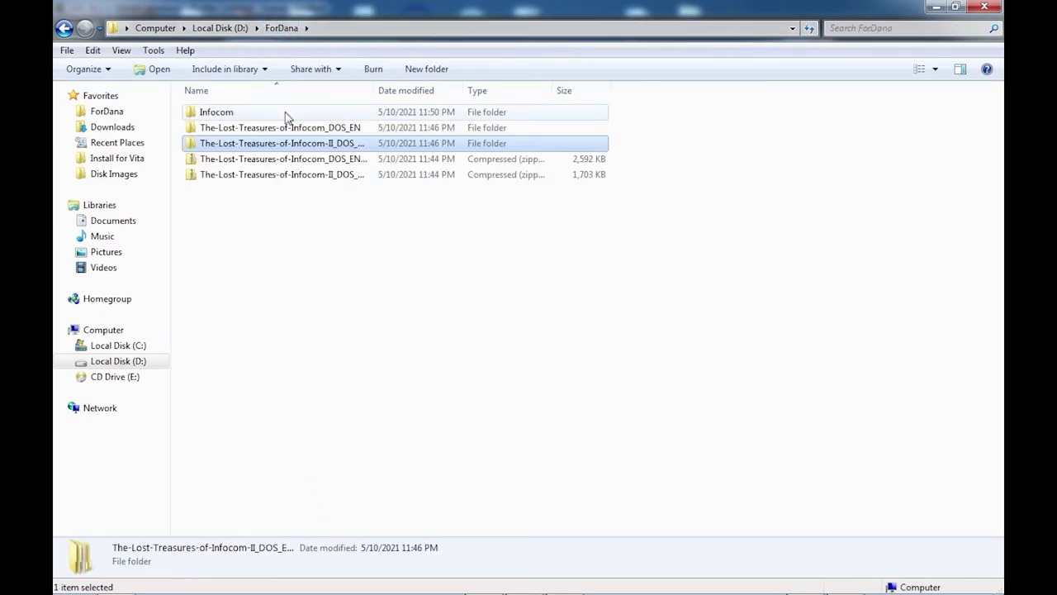
double_click(286, 113)
left_click(283, 29)
Copy PLUNDERE.DAT and TRINITY.DAT from the floppy2 folder into the Infocom folder.
double_click(280, 144)
double_click(273, 113)
double_click(264, 129)
left_click(272, 160)
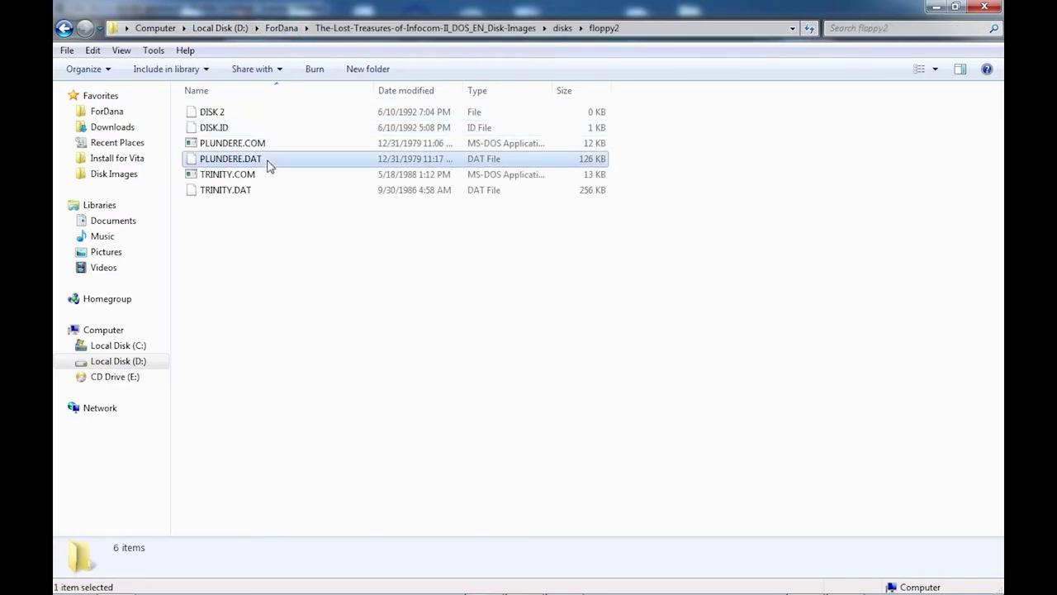
left_click(276, 191, "ctrl")
right_click(276, 192)
left_click(306, 333)
left_click(282, 28)
left_click(267, 113)
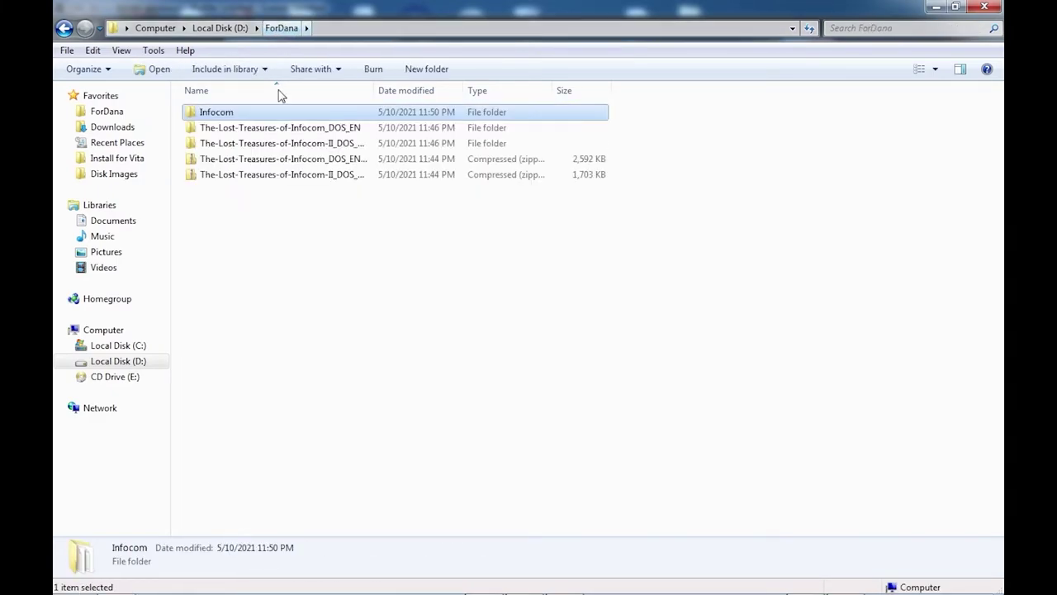
Copy AMFV.DAT from the floppy1 folder into the Infocom folder.
double_click(281, 143)
double_click(273, 112)
double_click(255, 112)
left_click(256, 128)
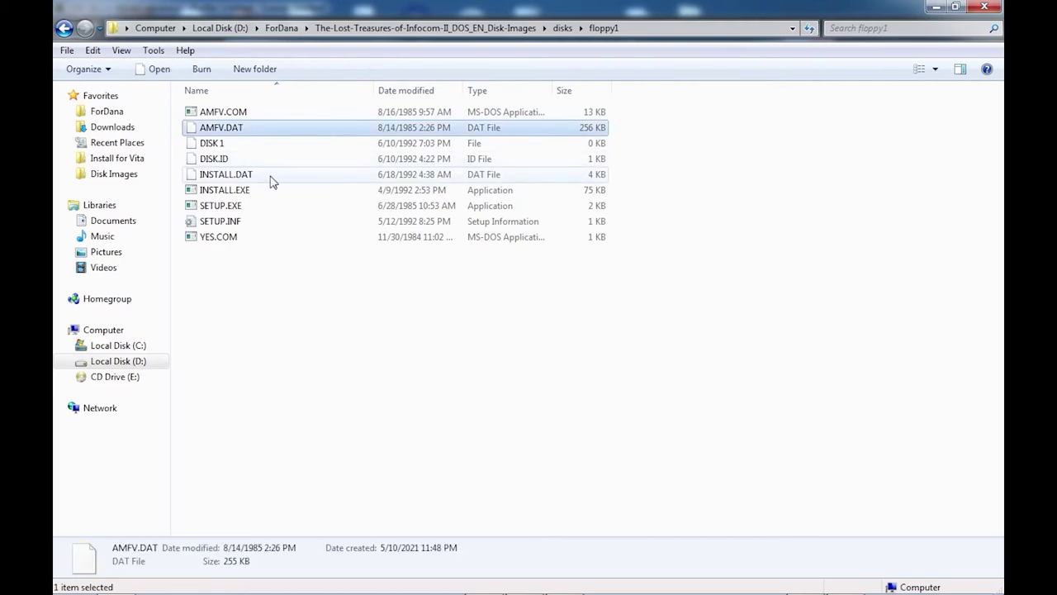
right_click(258, 128)
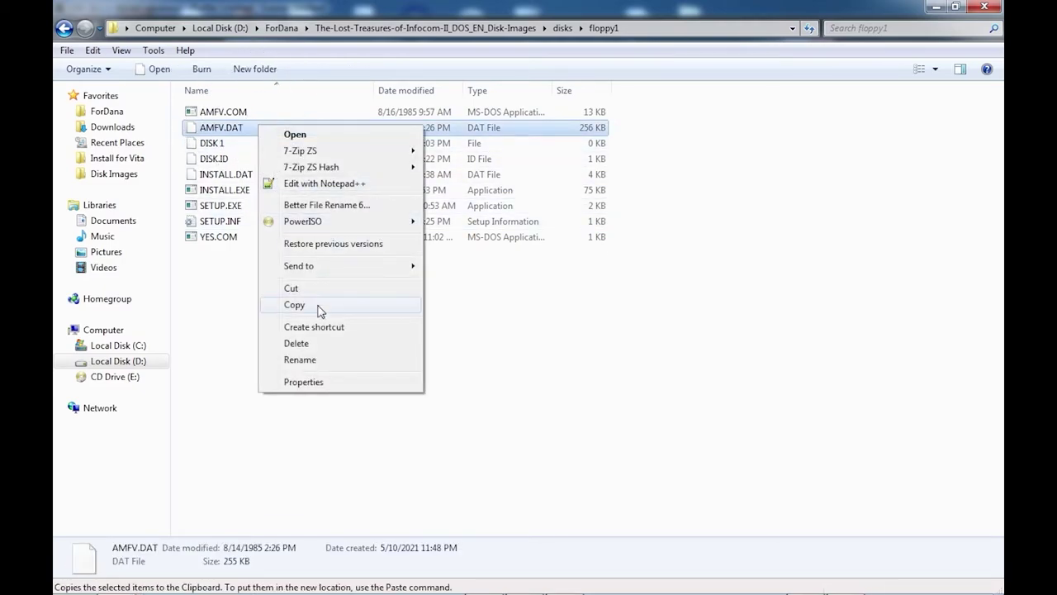
left_click(284, 305)
left_click(282, 28)
double_click(266, 112)
right_click(308, 300)
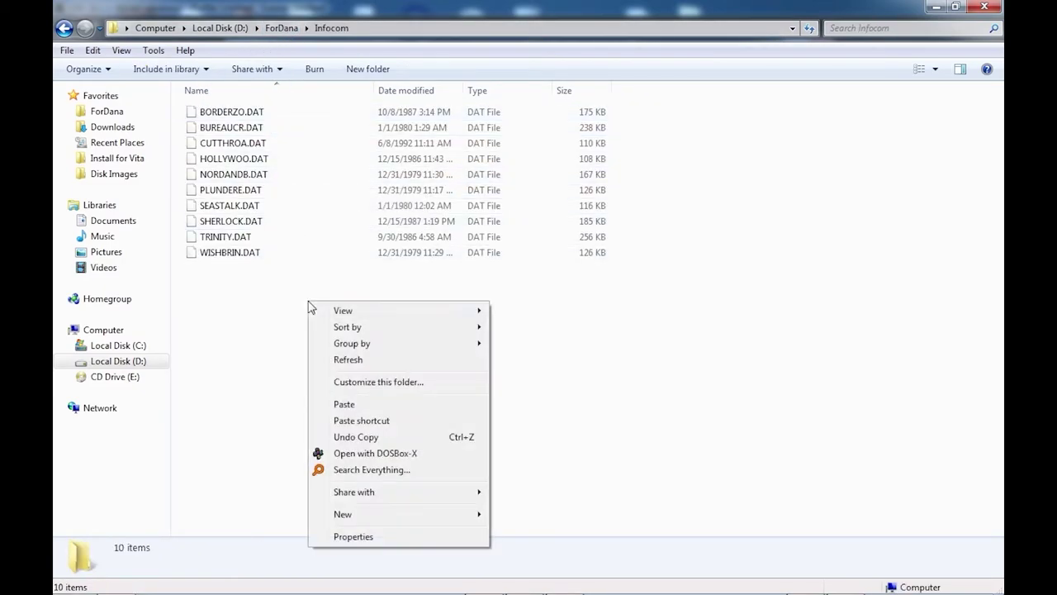
left_click(343, 403)
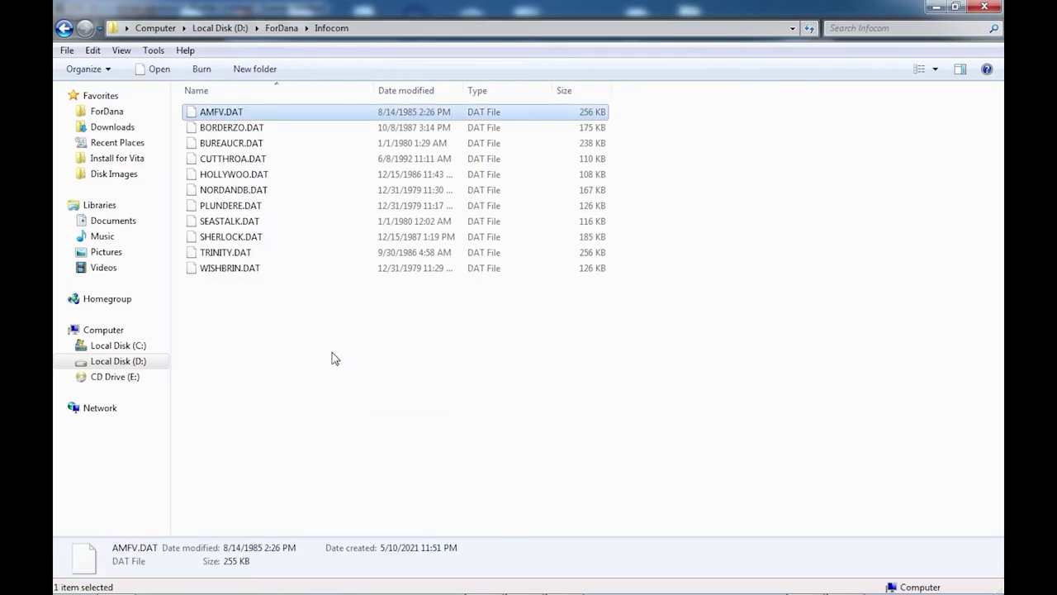
Copy all the DAT files in the DATA folder of The-Lost-Treasures-of-Infocom_DOS_EN to the clipboard.
left_click(281, 28)
double_click(272, 128)
double_click(255, 112)
double_click(256, 113)
double_click(255, 112)
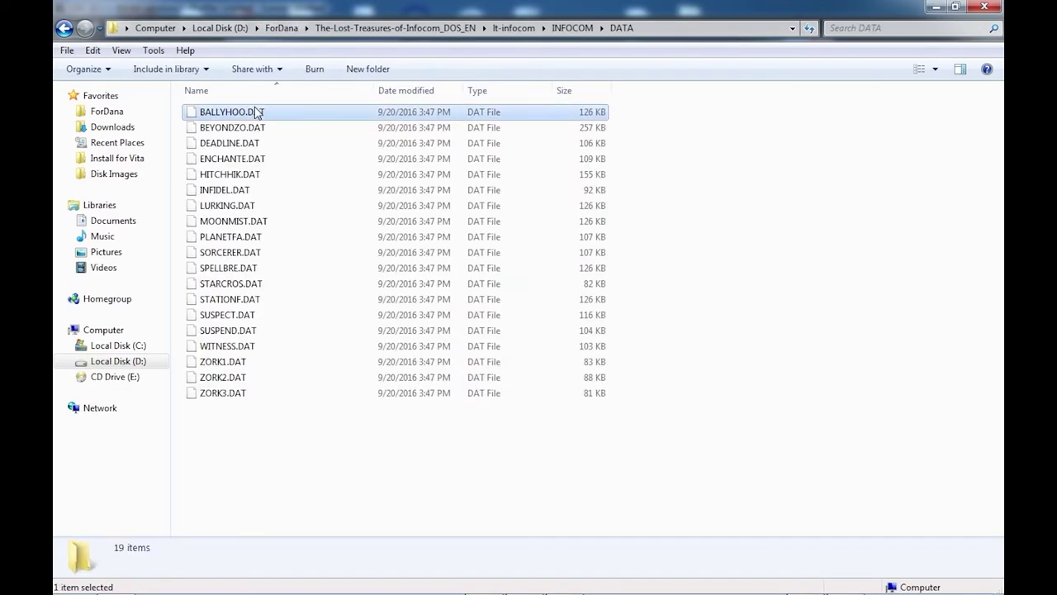
left_click_drag(310, 431, 215, 103)
right_click(219, 132)
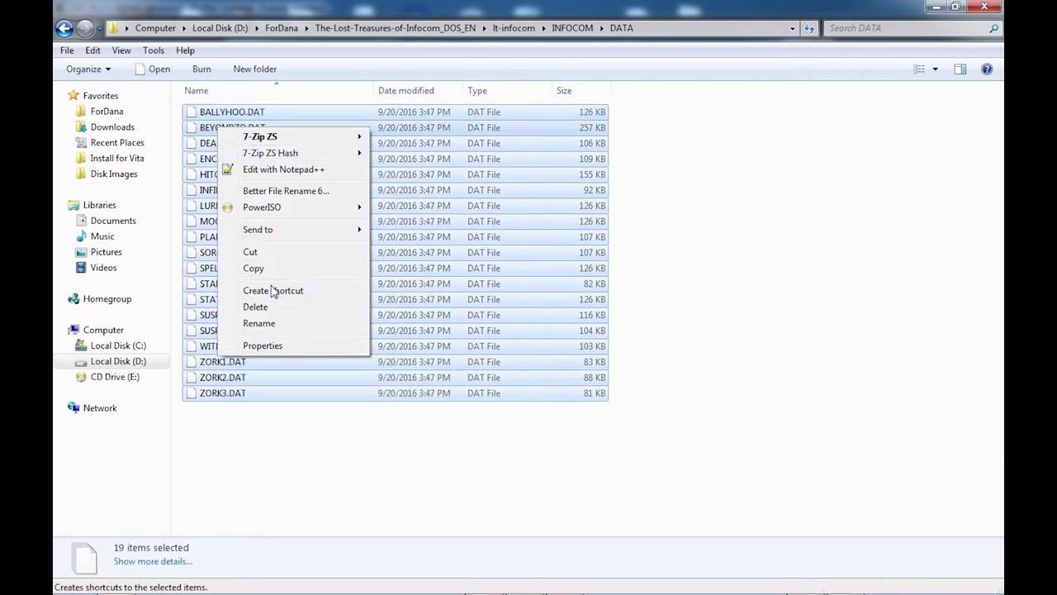
left_click(252, 267)
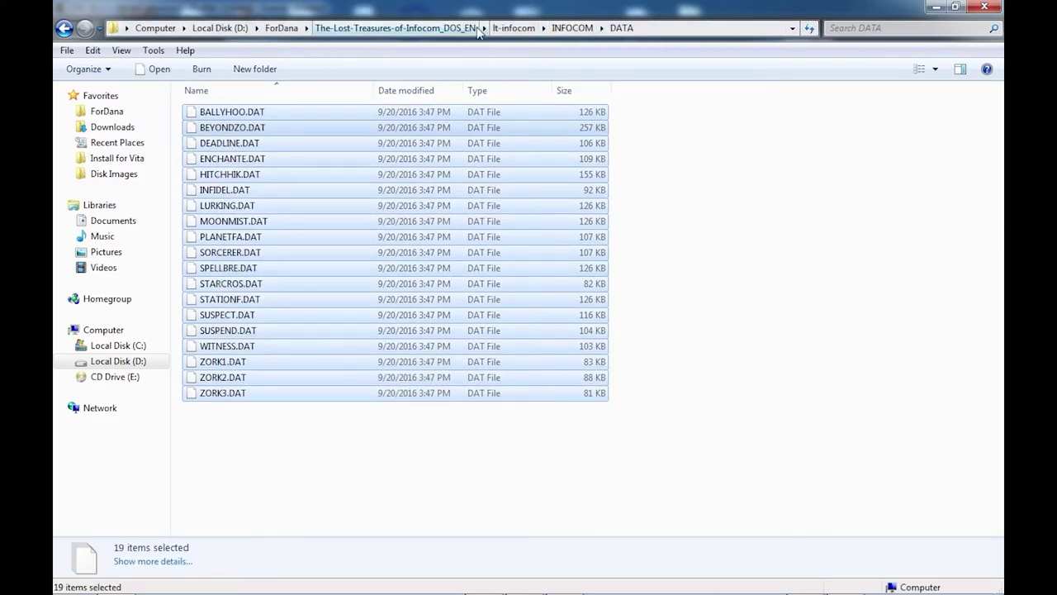
Paste the copied Lost Treasures DAT files into the Infocom folder under ForDana.
left_click(282, 28)
double_click(248, 111)
right_click(335, 324)
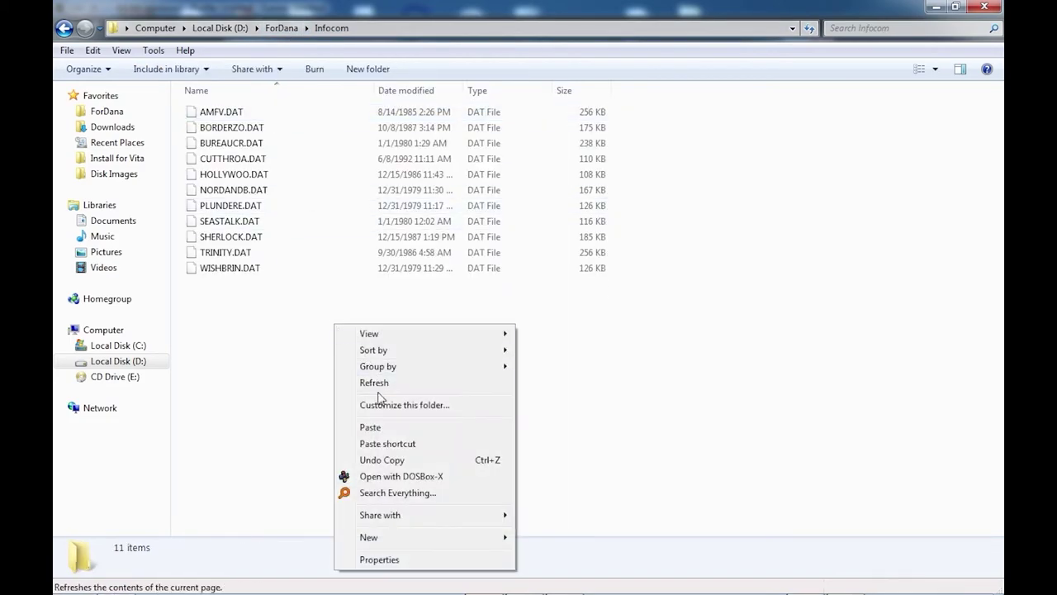
left_click(386, 428)
left_click(730, 421)
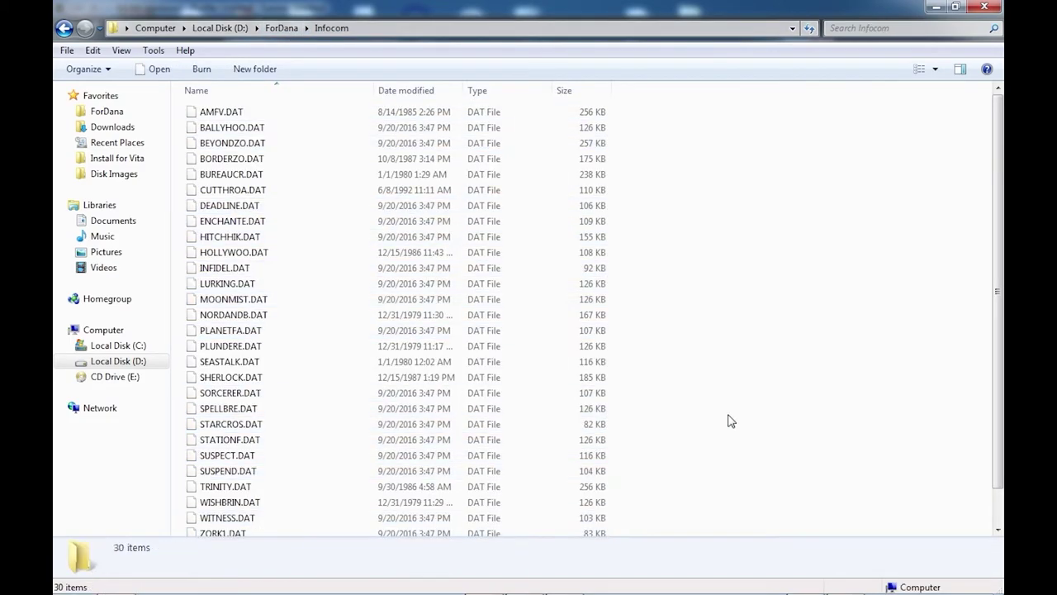
Convert all the DAT files in the Infocom folder to Palm PDB files with z2pdb GUI, using filenames as titles.
key("BackSpace")
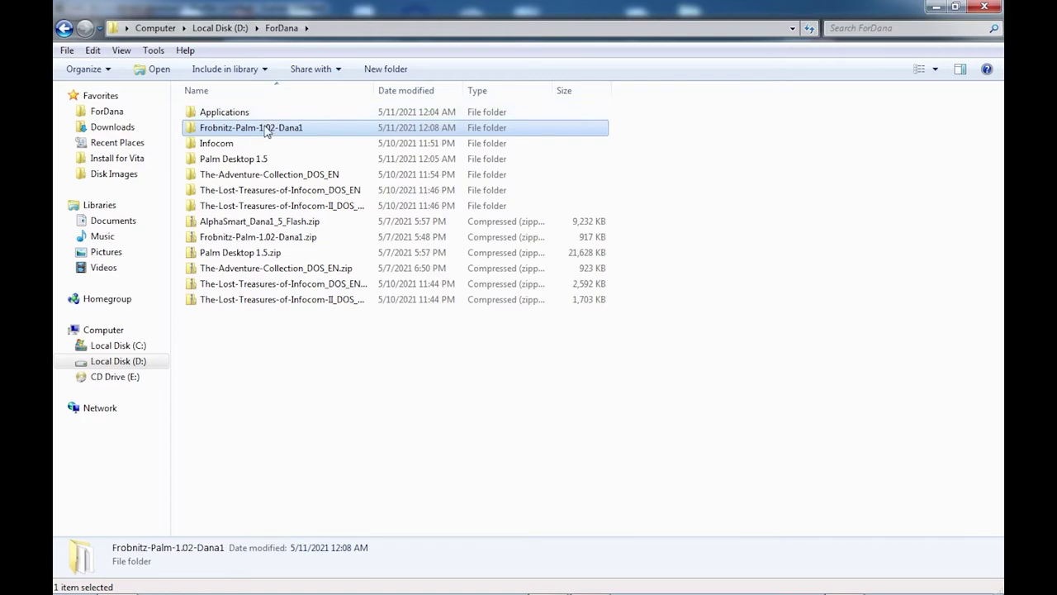
double_click(261, 144)
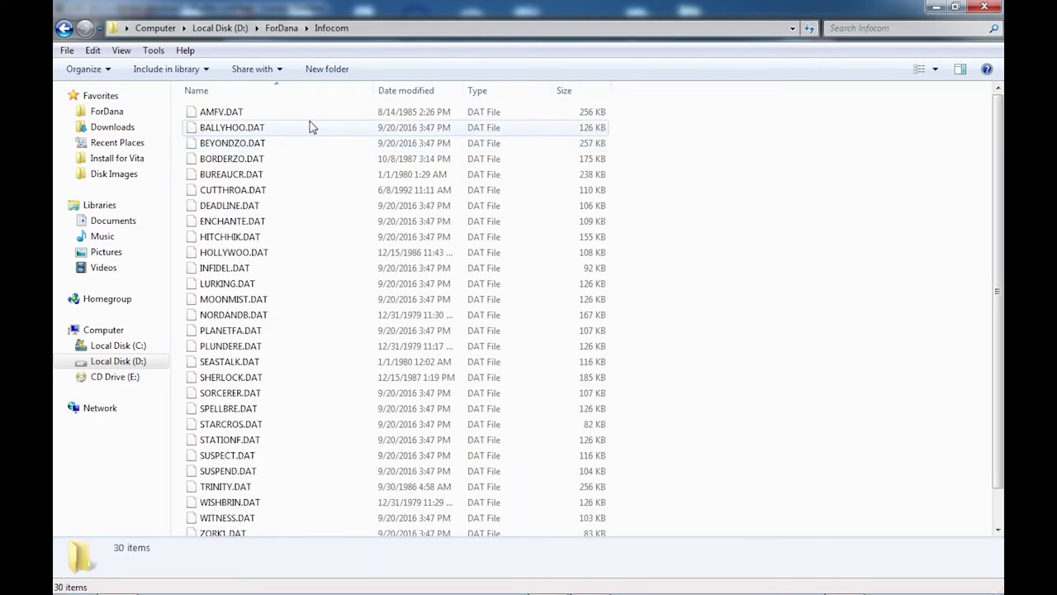
key("ctrl+a")
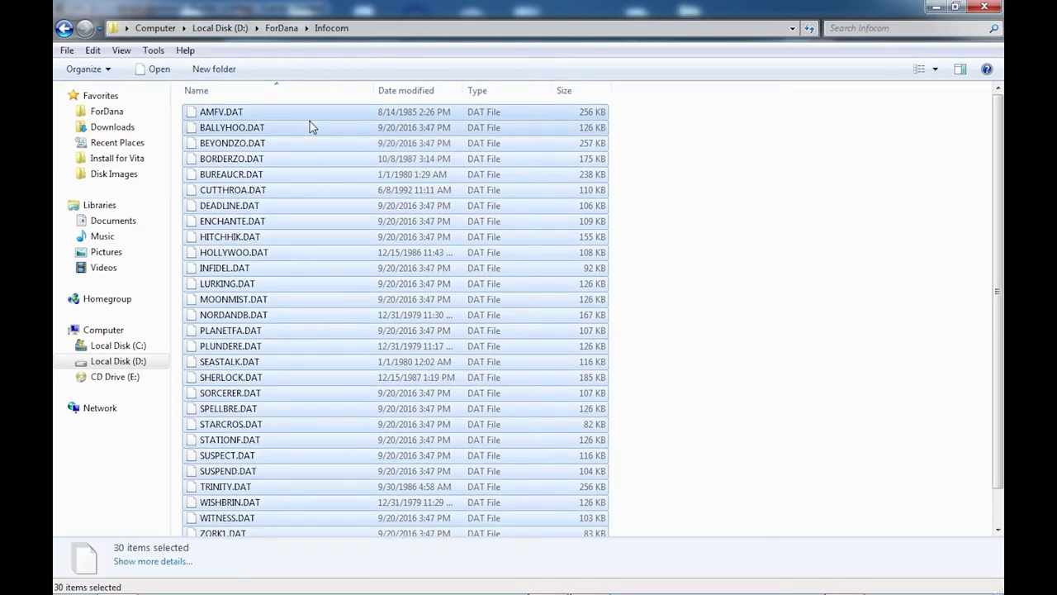
key("alt+Tab")
left_click_drag(312, 126, 497, 313)
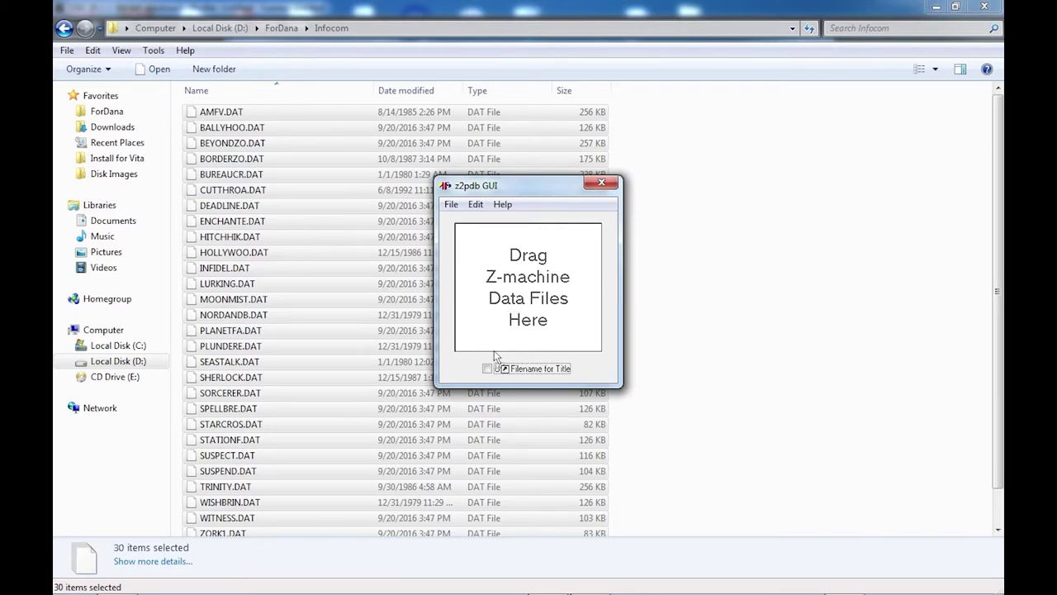
left_click_drag(265, 221, 465, 318)
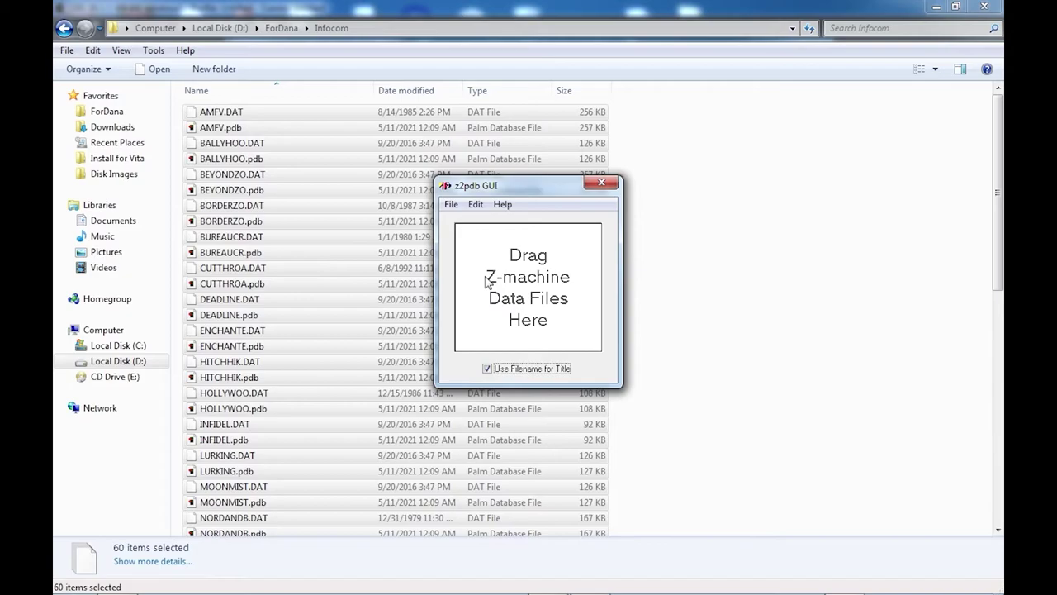
Read the About information of z2pdb GUI and close the converter.
left_click(475, 204)
mouse_move(503, 204)
left_click(521, 220)
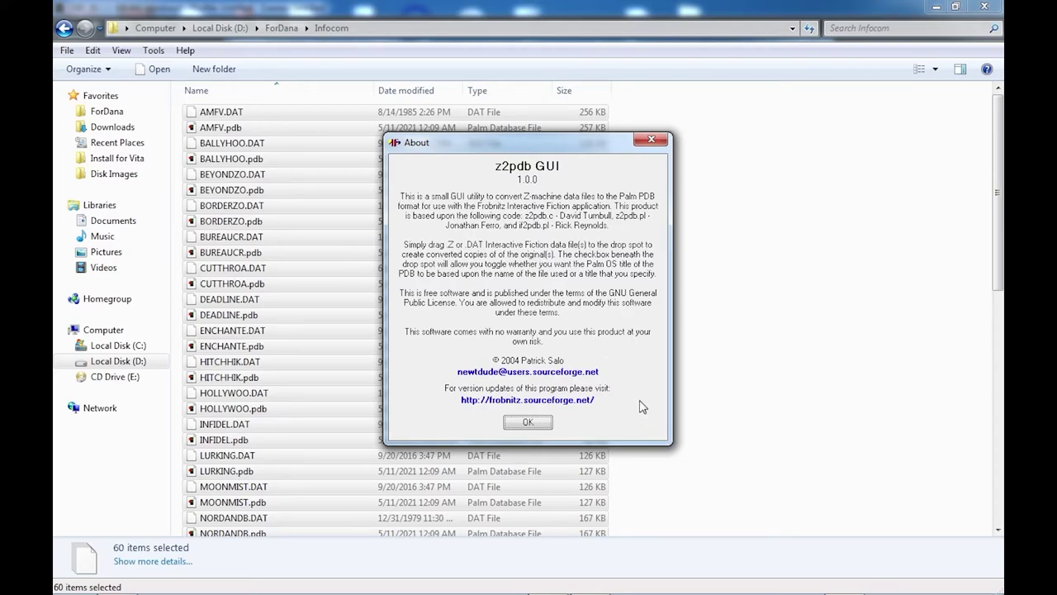
left_click(651, 141)
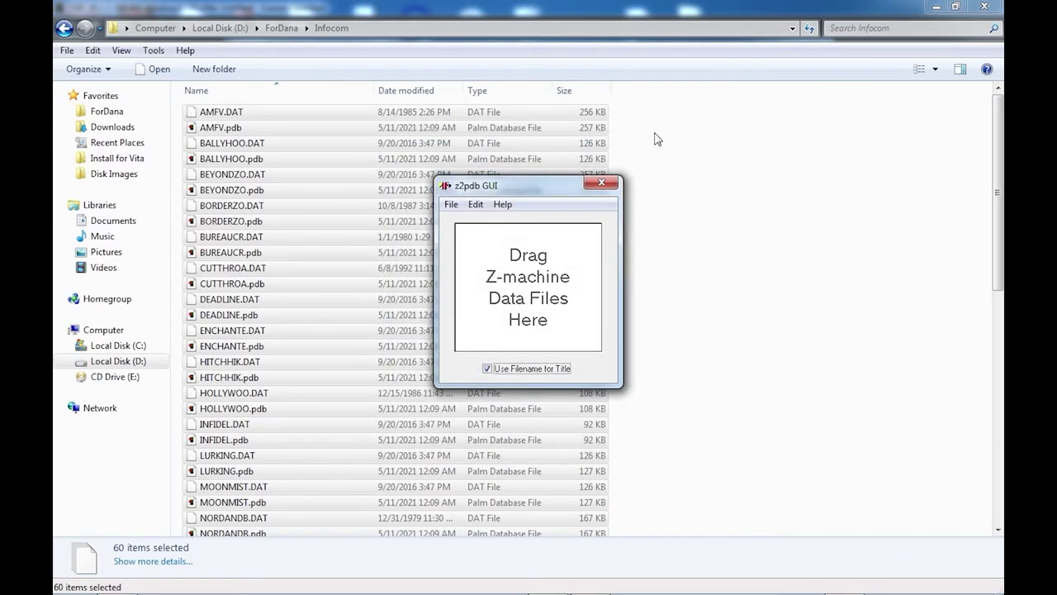
left_click(609, 184)
Sort the Infocom folder by file type and put all the converted PDB files on the clipboard.
left_click(494, 90)
scroll(665, 255, "down", 9)
left_click_drag(634, 151, 345, 593)
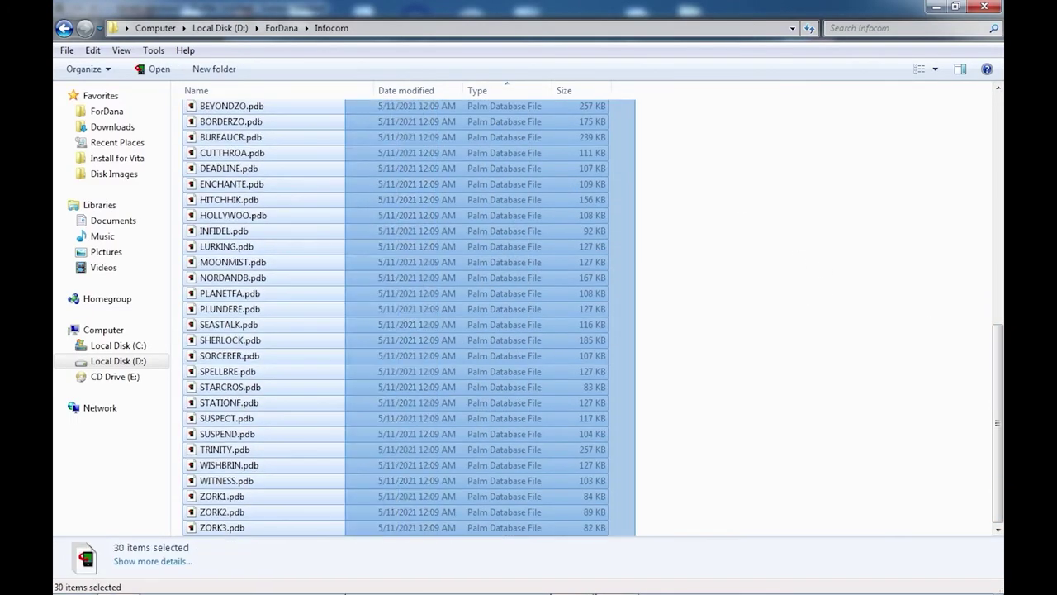
right_click(265, 148)
left_click(278, 288)
Create a folder named "if games" in ForDana and paste the PDB files into it.
key("BackSpace")
right_click(266, 354)
mouse_move(371, 556)
left_click(467, 293)
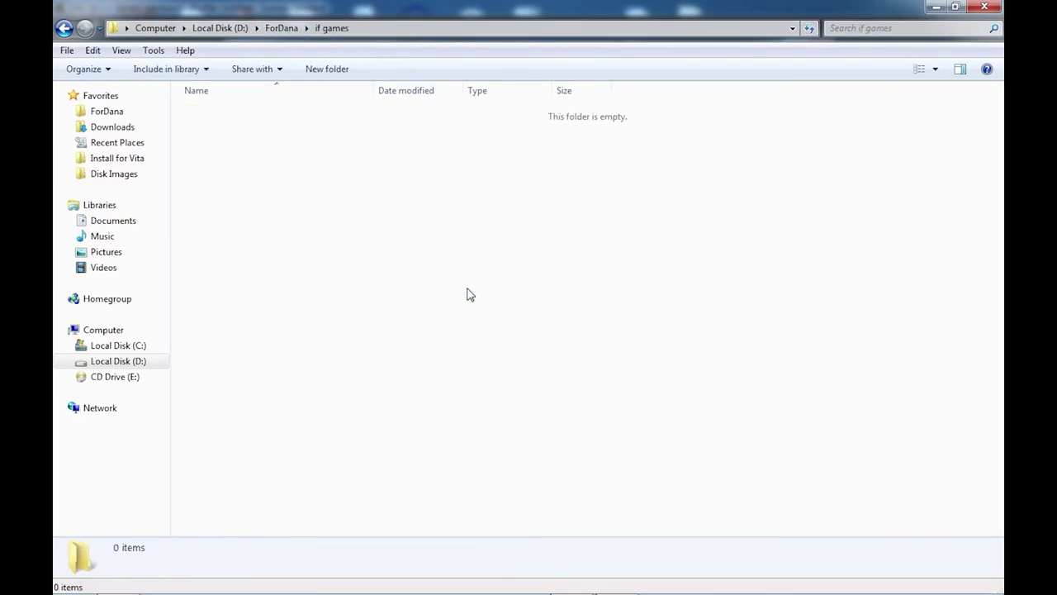
key("BackSpace")
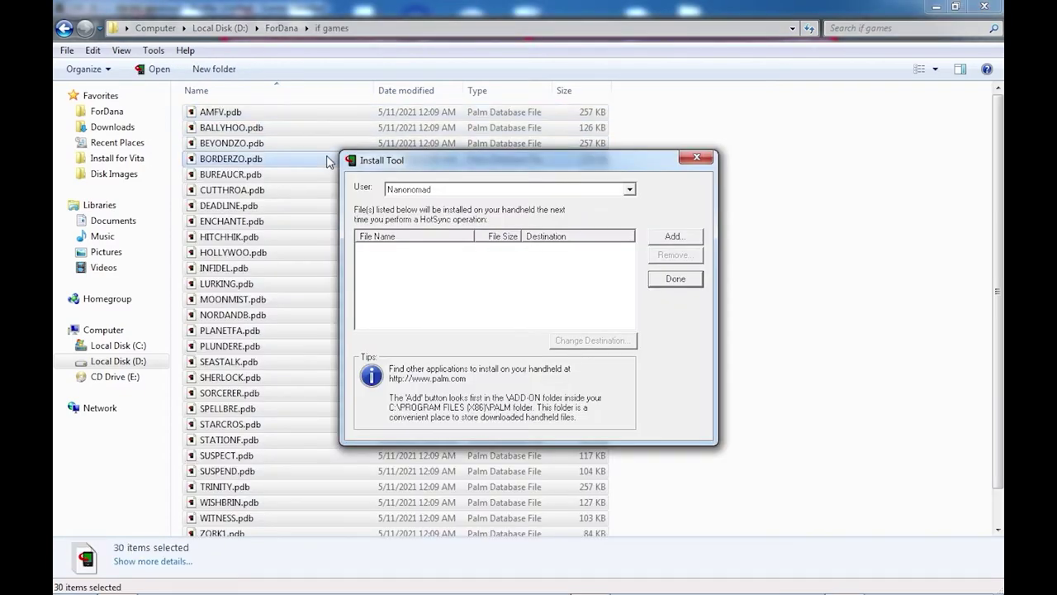
Add all the converted PDB files to Install Tool for the handheld and finish queuing them for the next HotSync.
left_click_drag(271, 158, 397, 271)
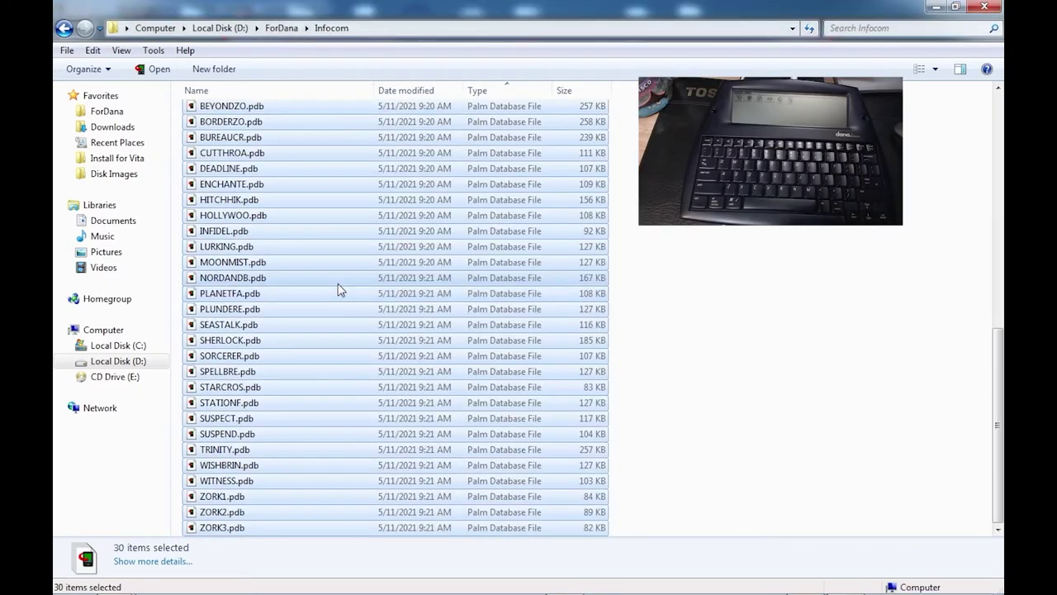
key("alt+Tab")
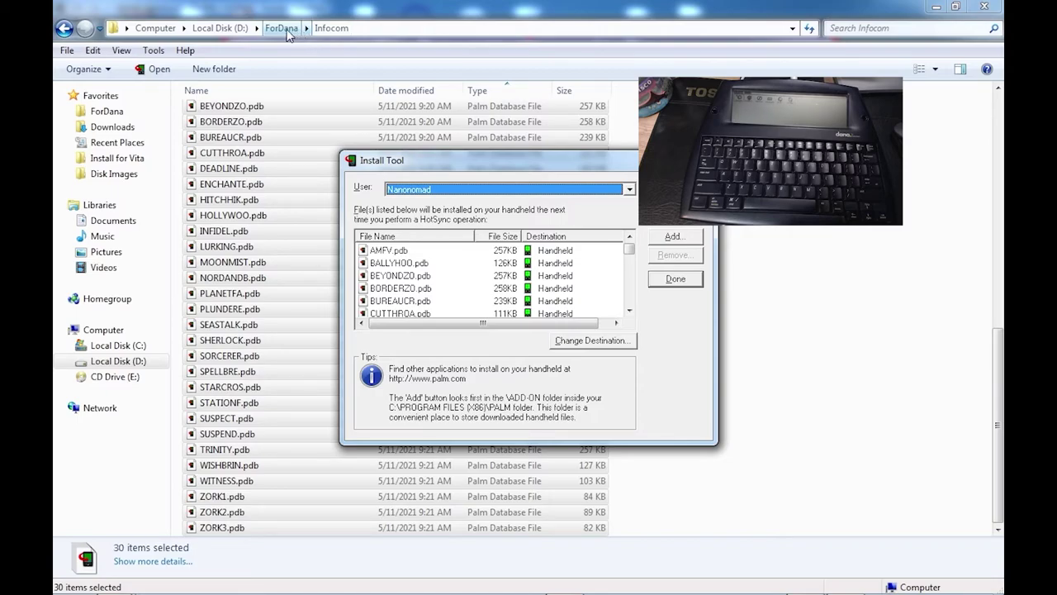
left_click(682, 284)
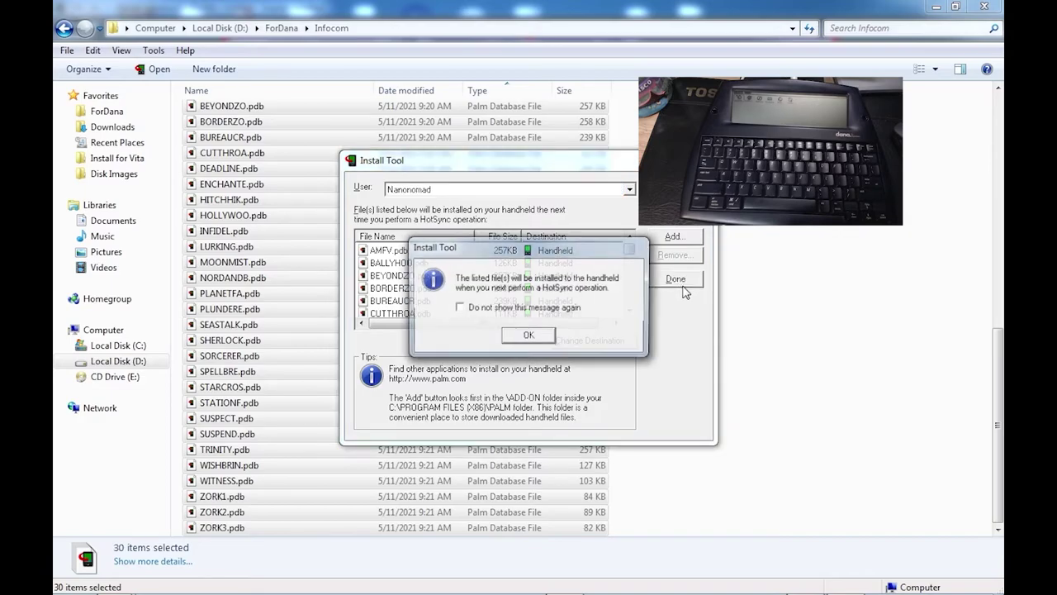
left_click(529, 336)
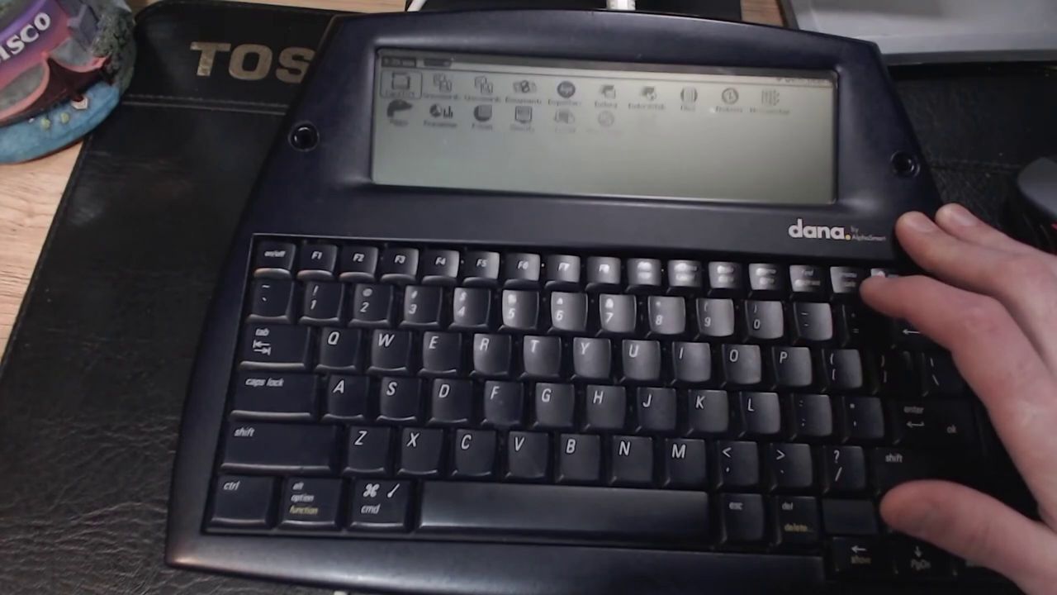
left_click(605, 124)
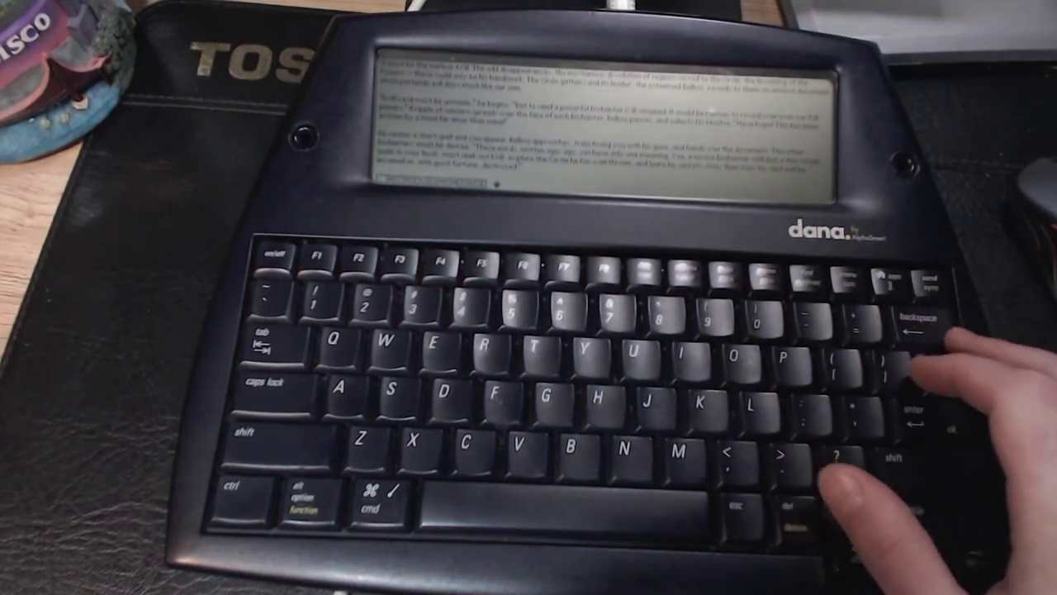
key("Menu")
key("Down")
key("Down")
key("Down")
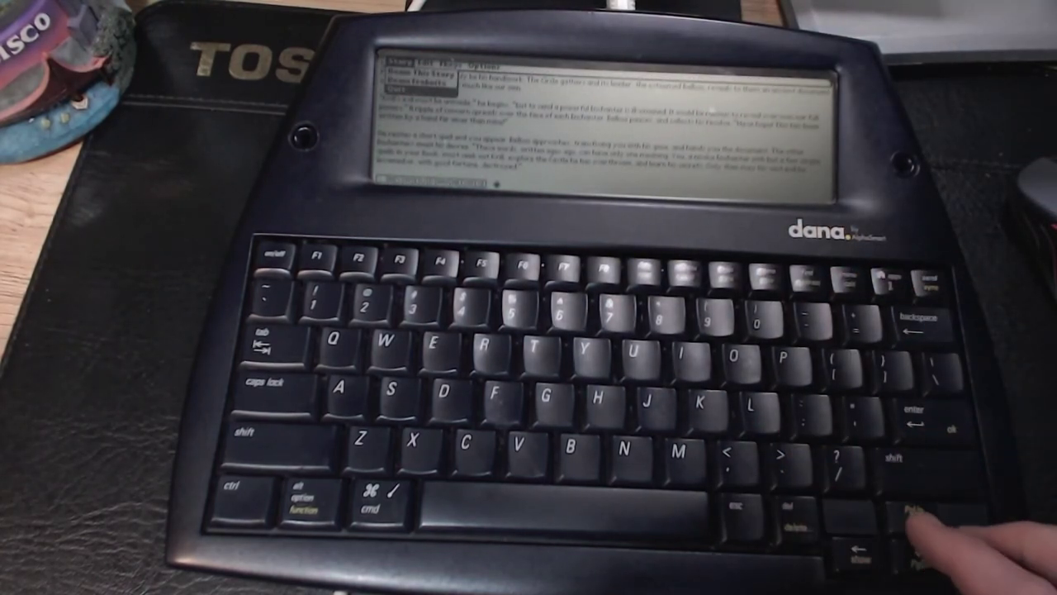
key("Return")
left_click(559, 181)
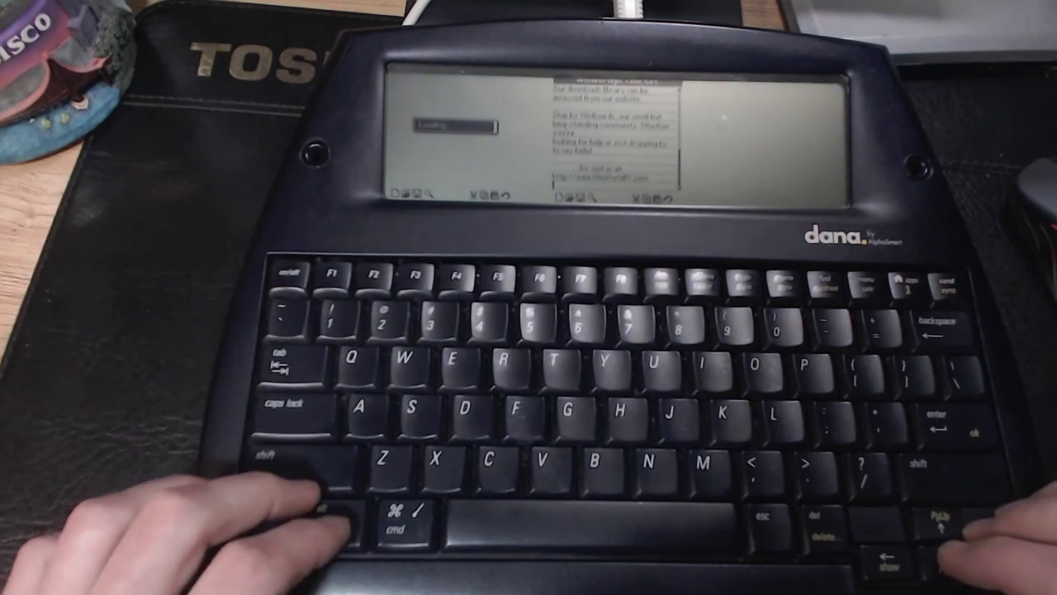
key("Menu")
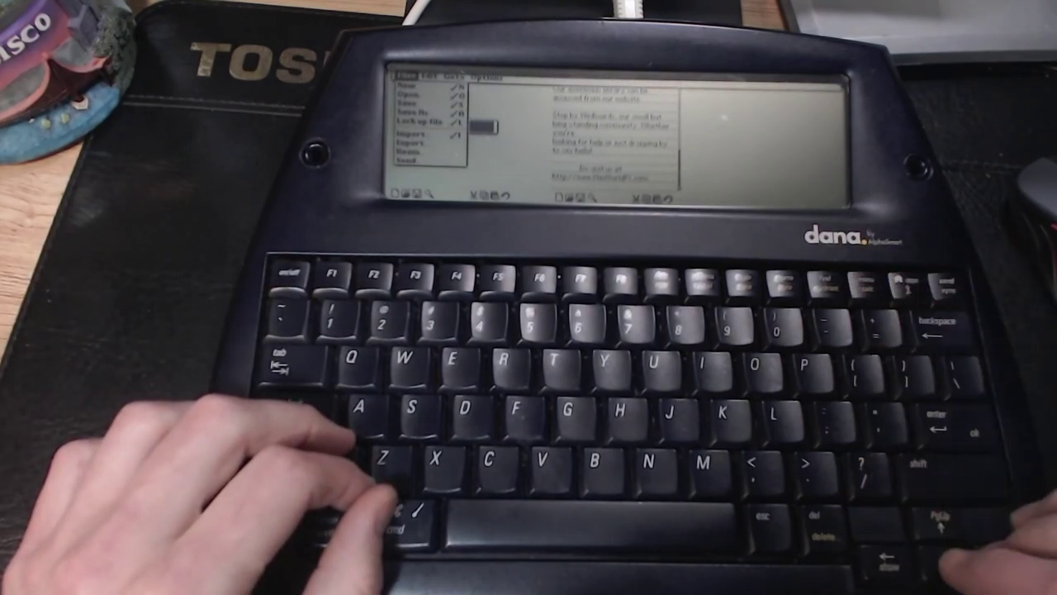
key("Right")
key("Left")
key("Down")
key("Return")
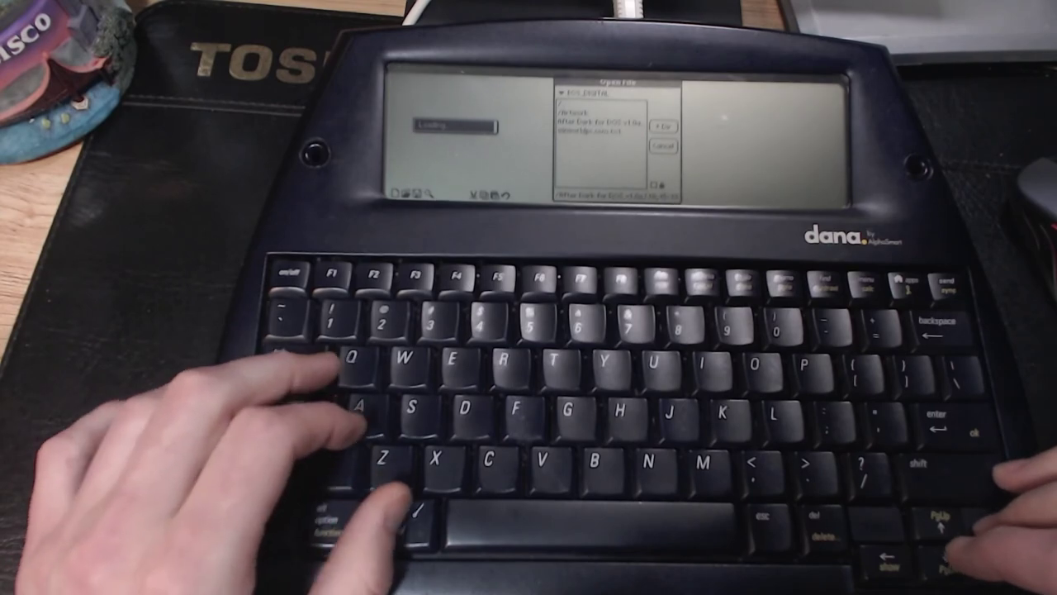
key("Down")
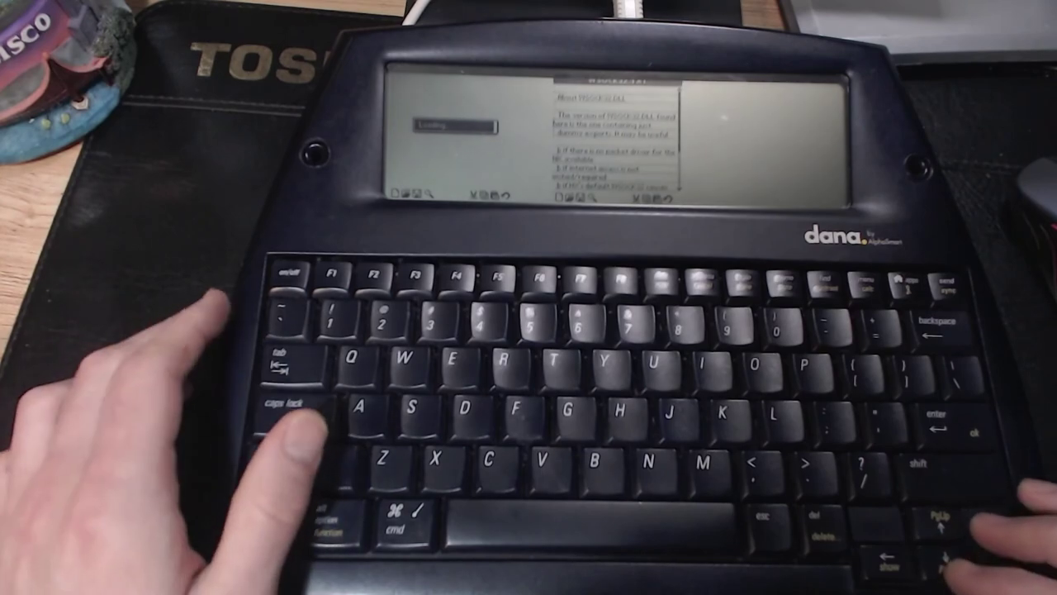
key("Down")
key("Down")
key("Down")
key("Down")
key("Down")
key("Down")
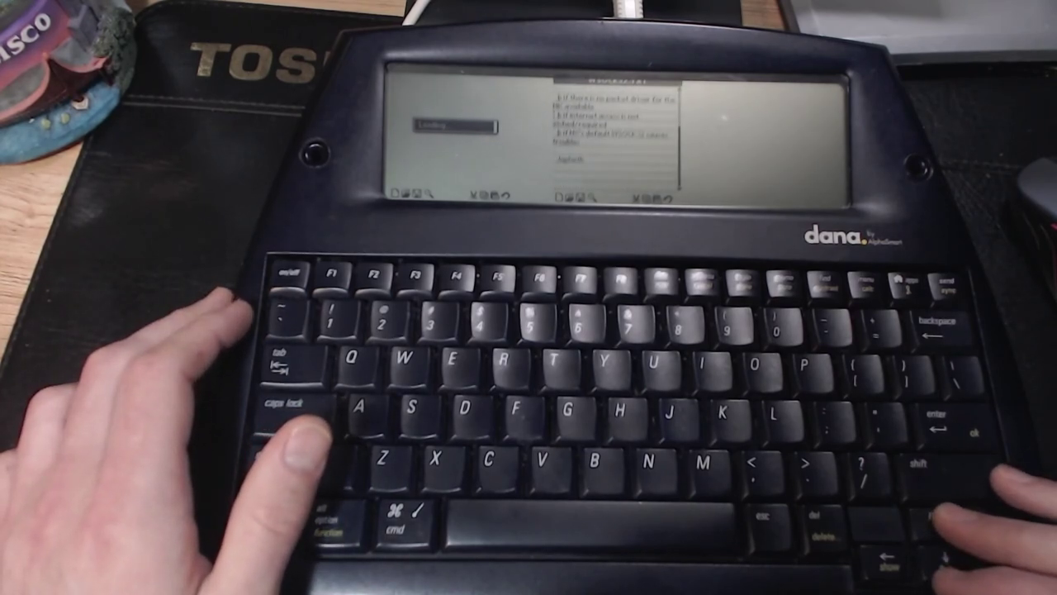
key("Page_Up")
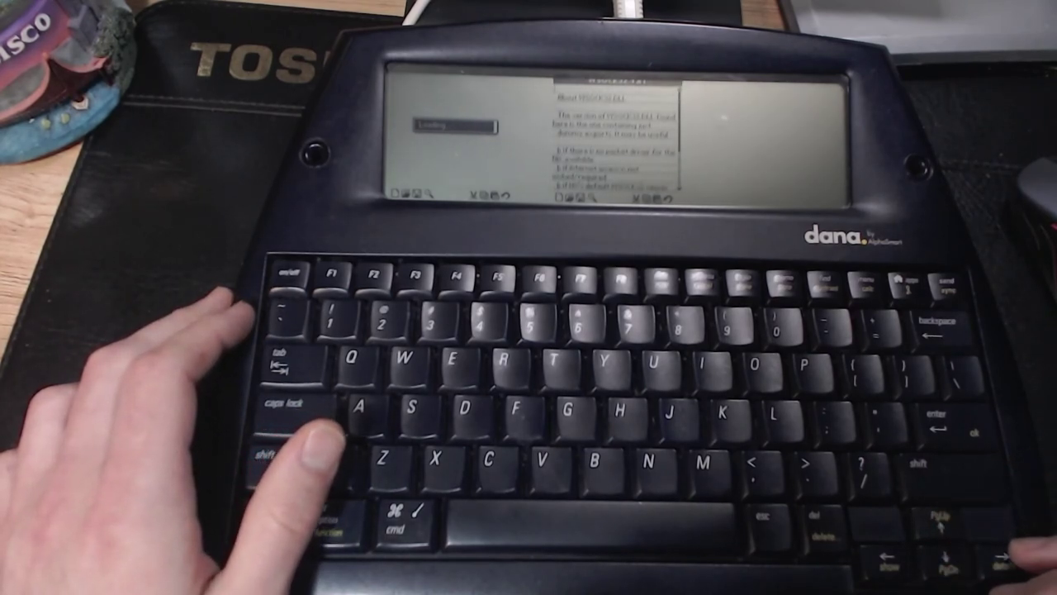